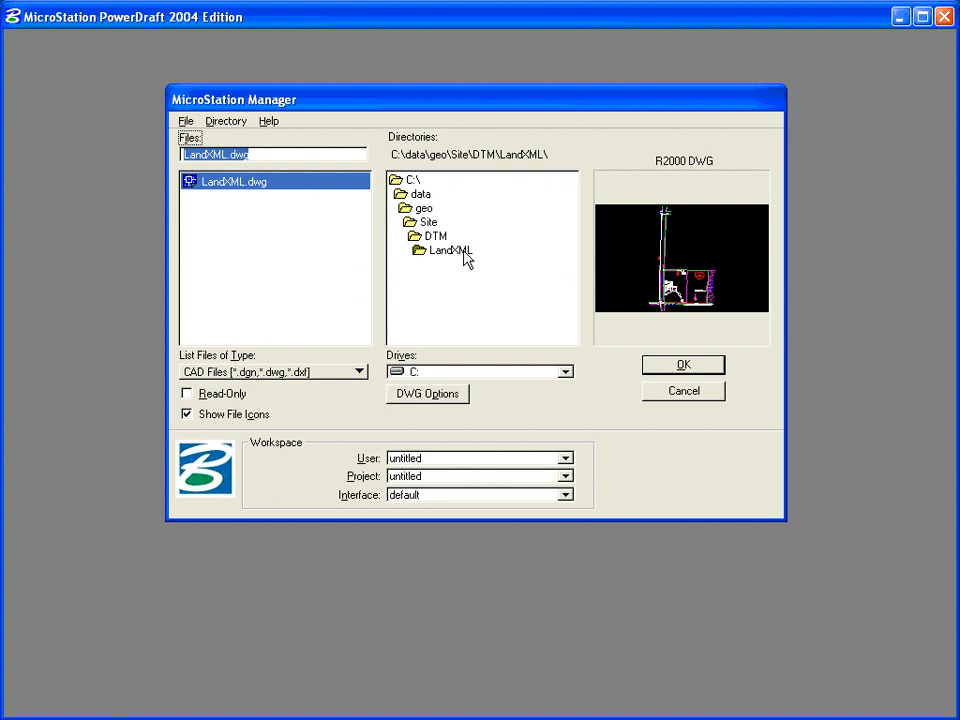
Open LandXML.dwg from the LandXML folder with its DWG units set to Feet.
click(684, 364)
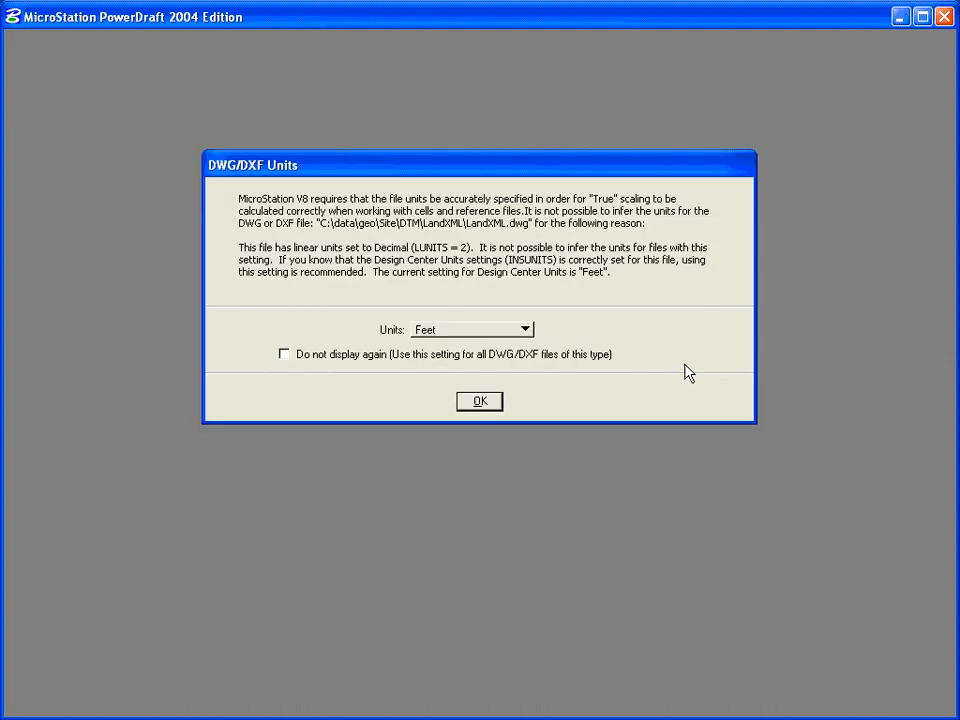
click(482, 403)
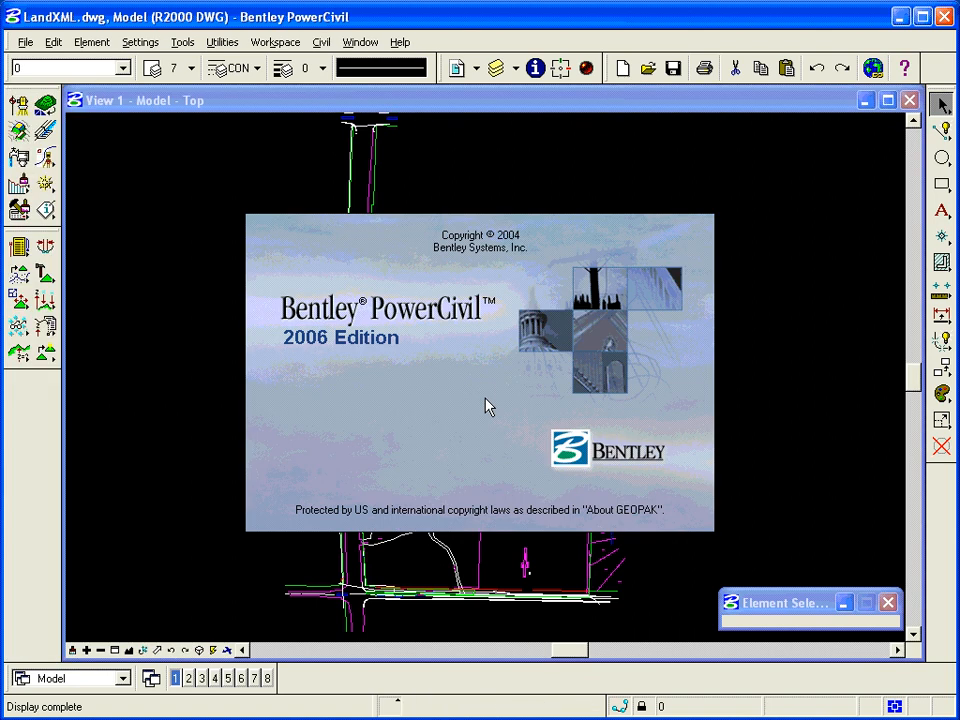
Inspect the vertex details of the line string along the lower part of the vertical road.
click(535, 70)
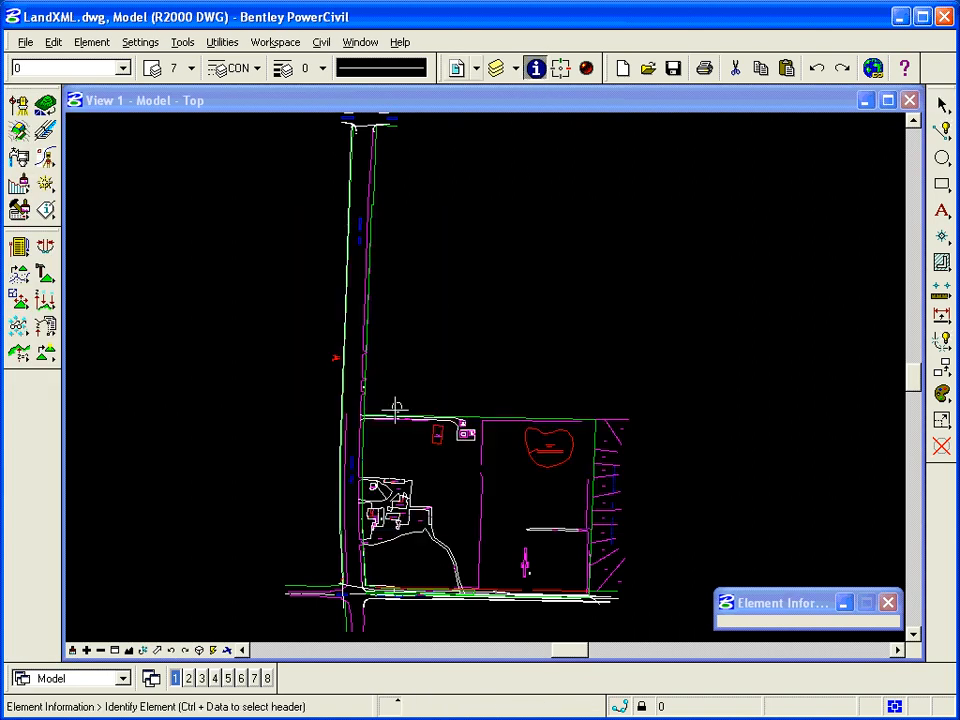
click(347, 510)
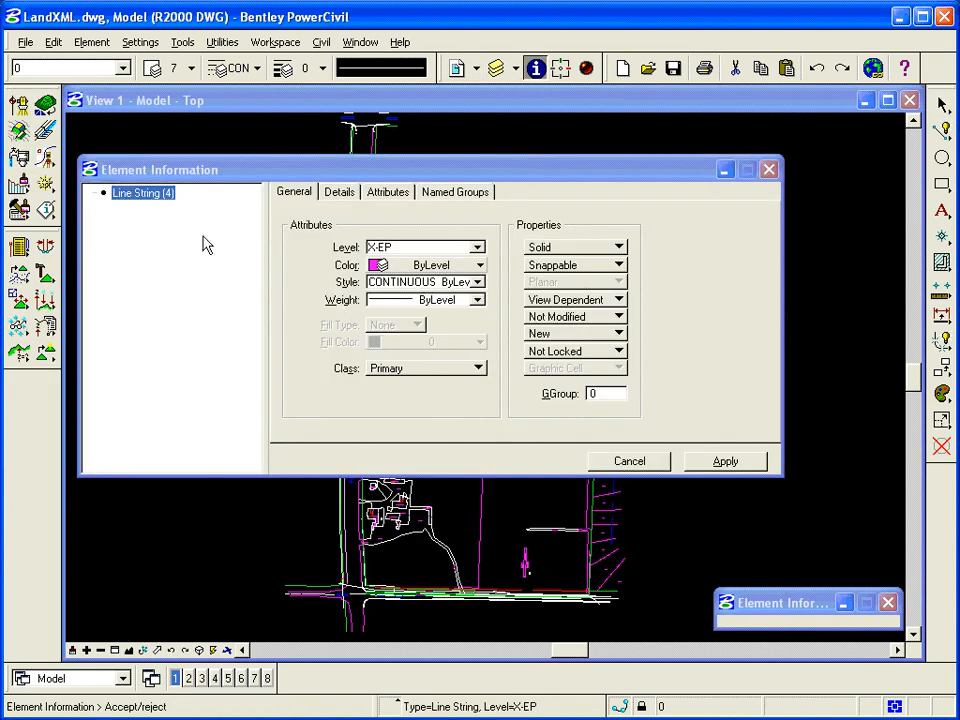
click(342, 193)
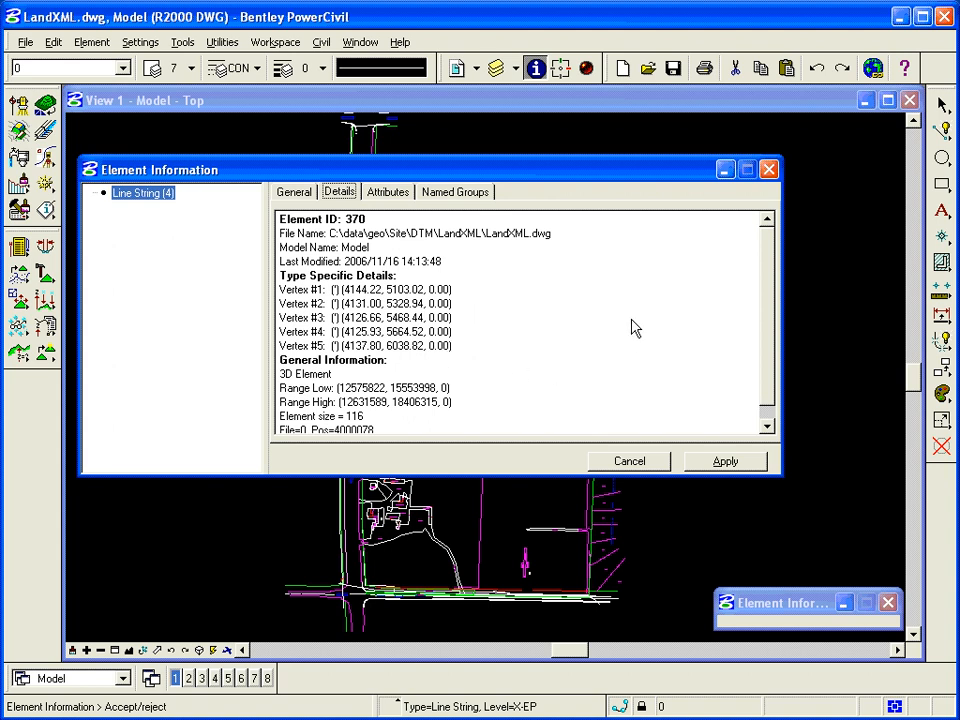
click(770, 171)
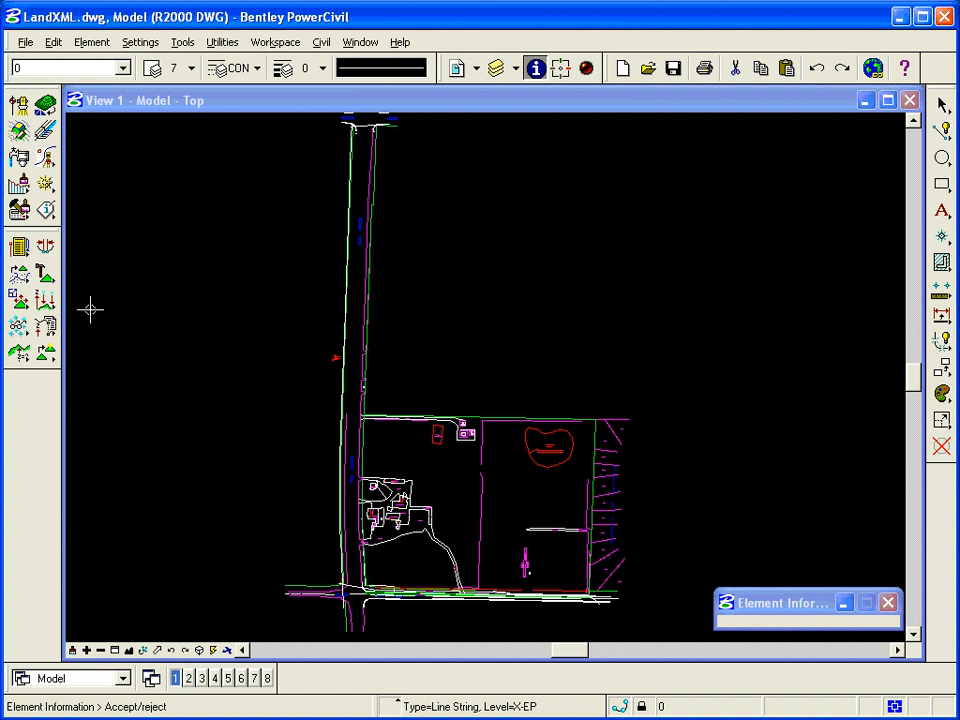
Start Load DTM Features and set the load file type to Data for Existing.dat.
click(19, 325)
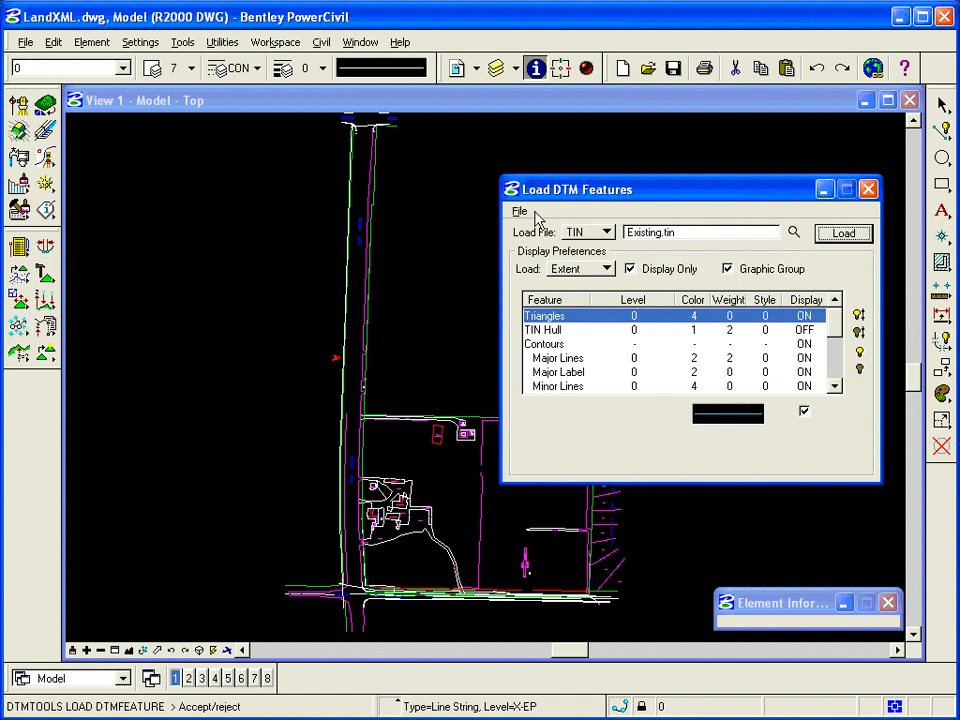
click(590, 233)
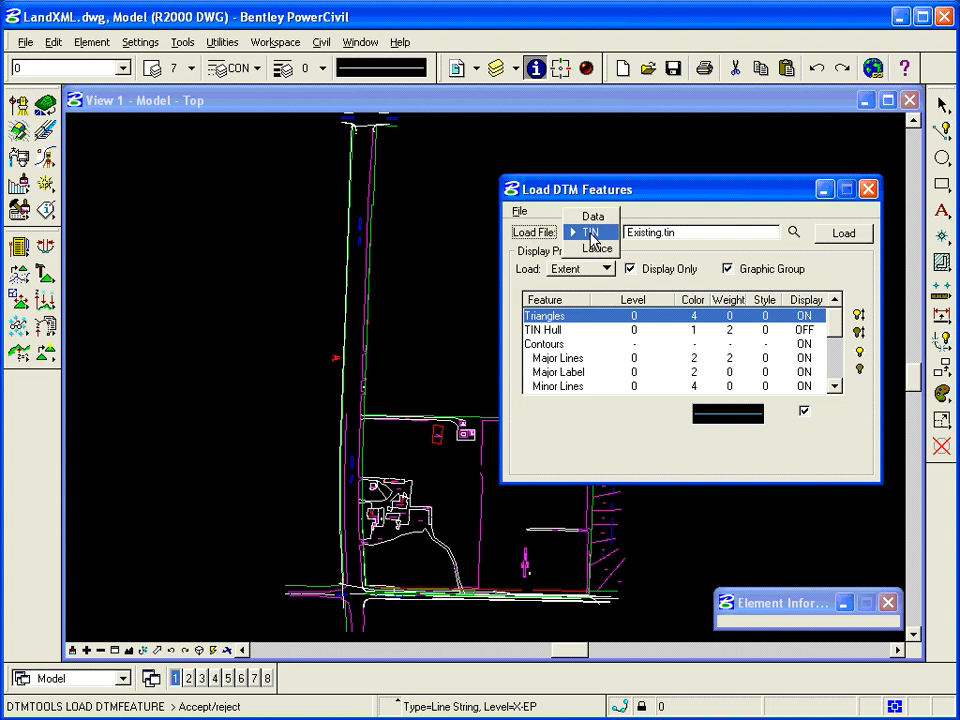
click(593, 216)
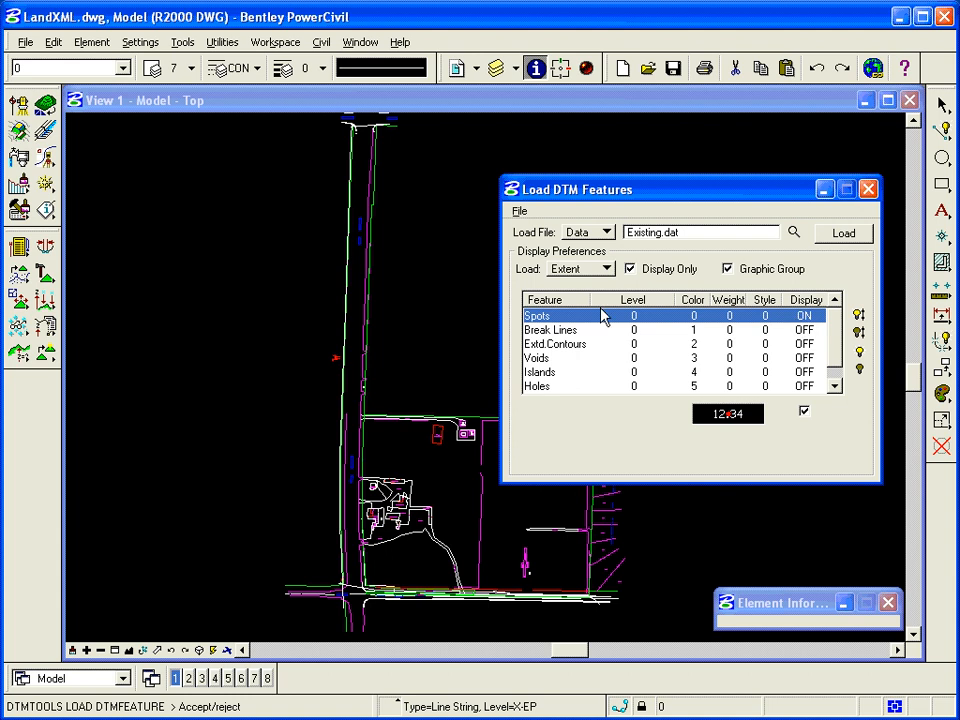
Set the Spots feature symbology to level PNTS, with color and weight both ByLevel.
click(727, 415)
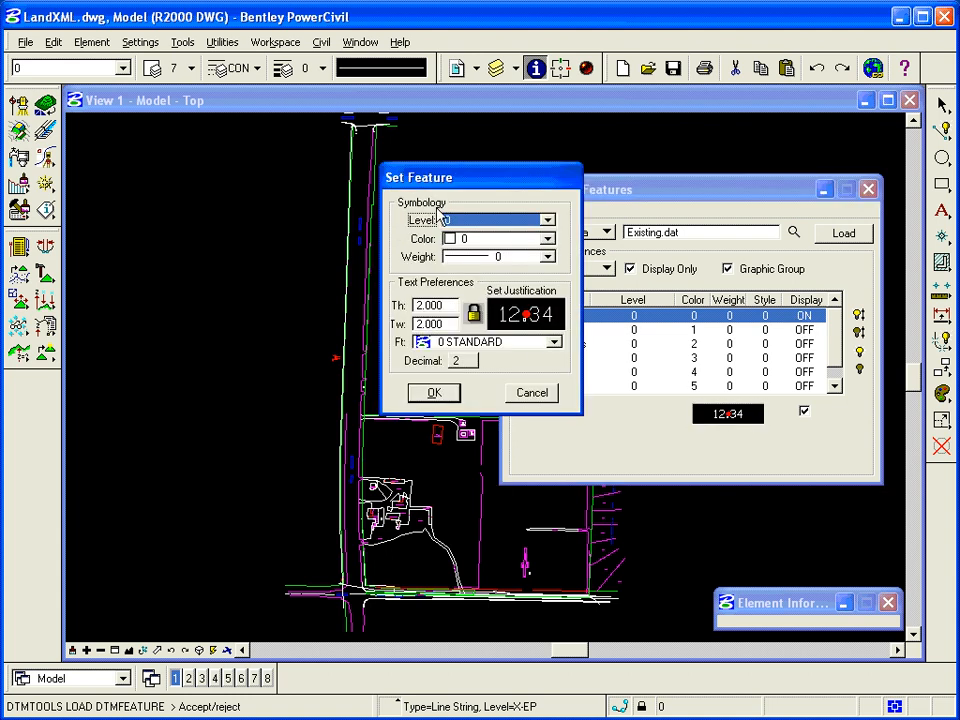
click(548, 221)
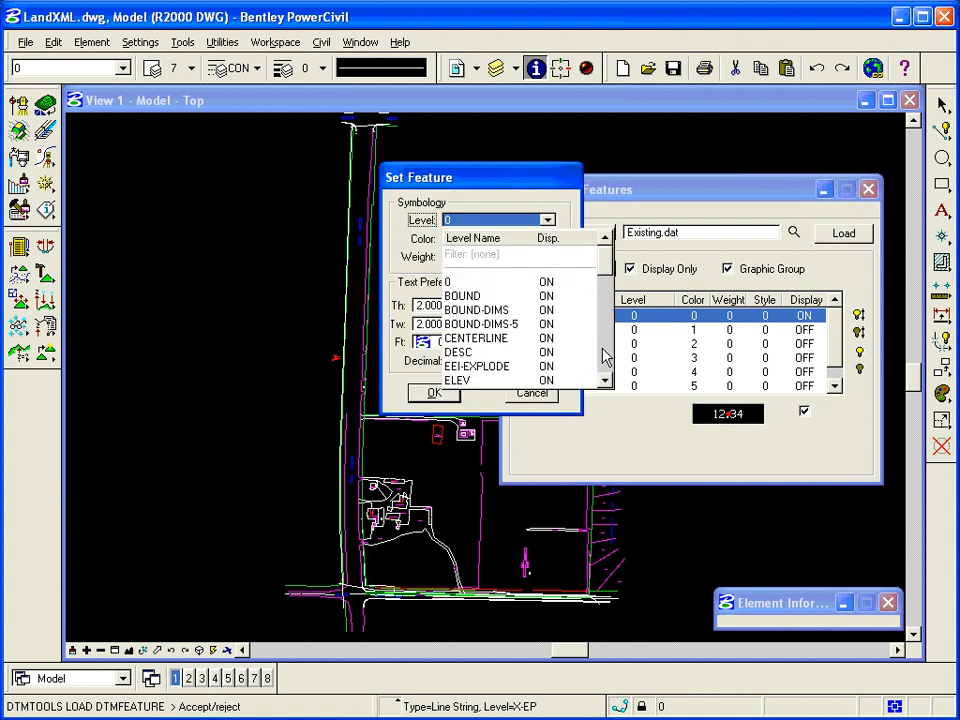
scroll(497, 303, down, 5)
click(494, 283)
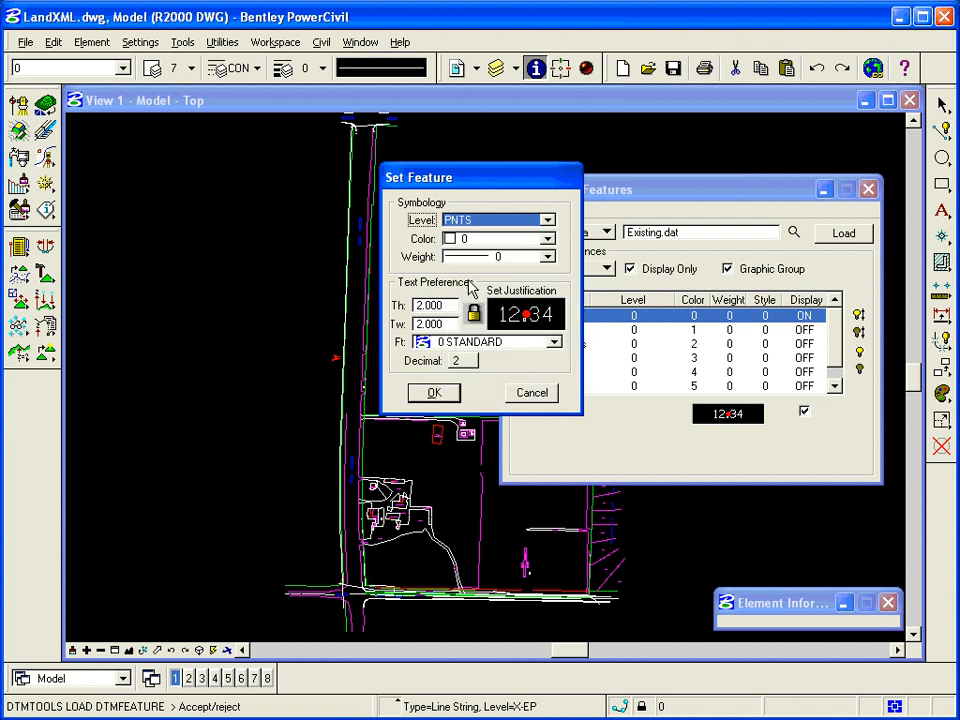
click(495, 239)
click(496, 260)
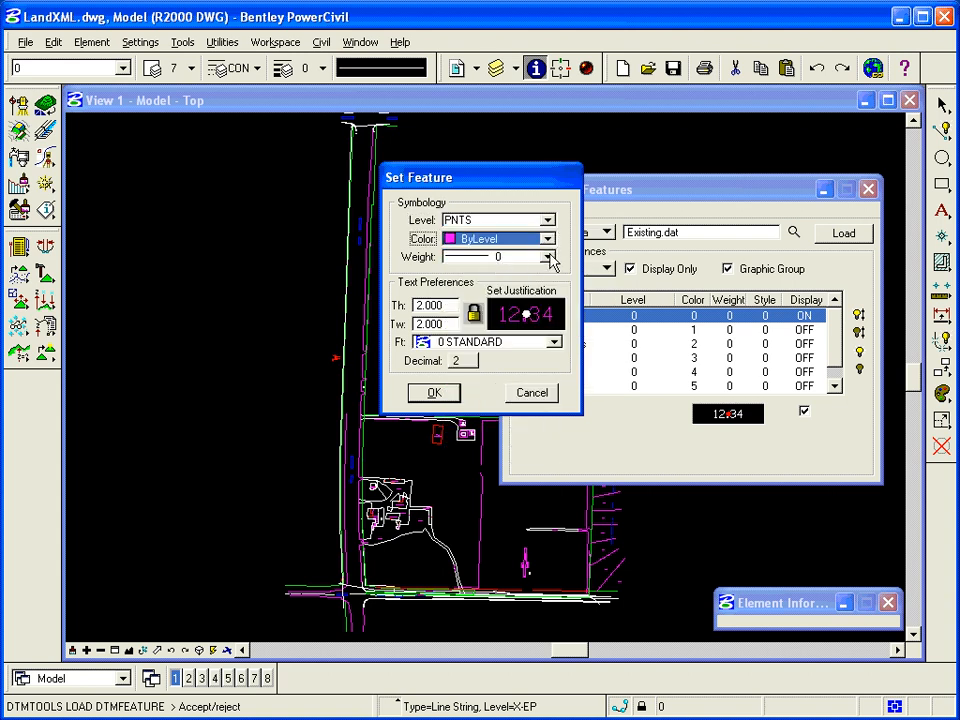
click(547, 257)
click(508, 272)
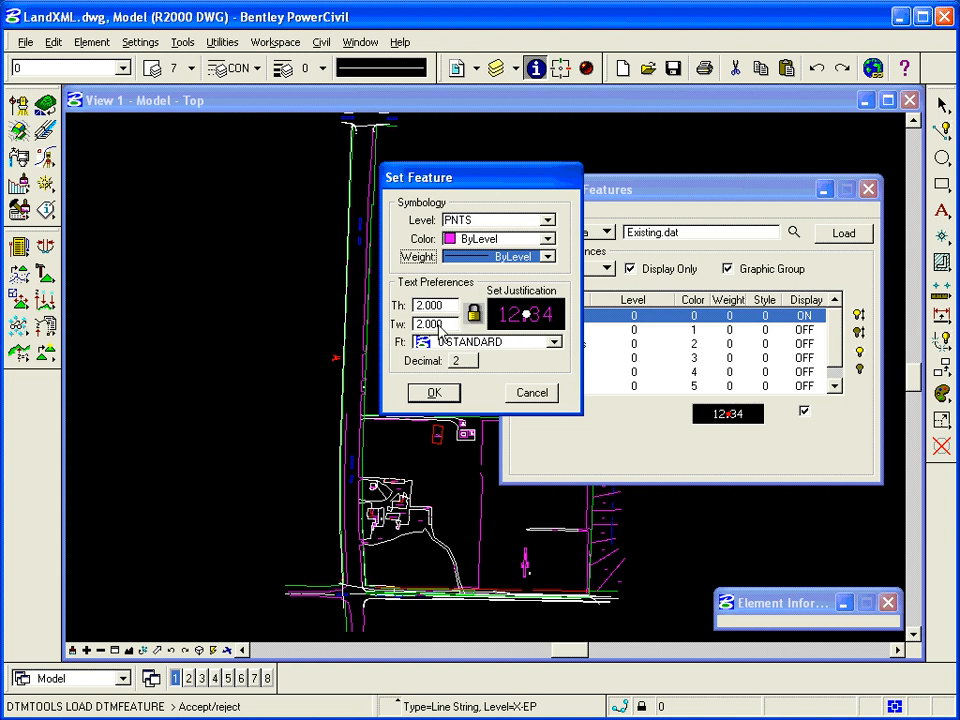
click(527, 316)
click(440, 394)
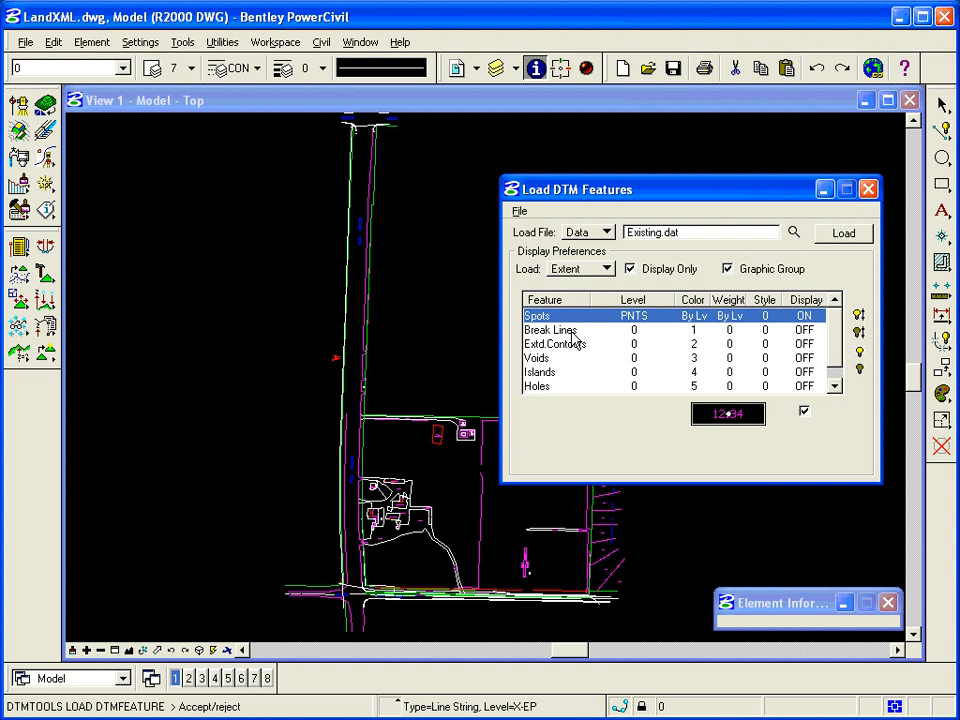
Turn off Display Only and load the spots from Existing.dat into the drawing.
click(631, 271)
click(630, 270)
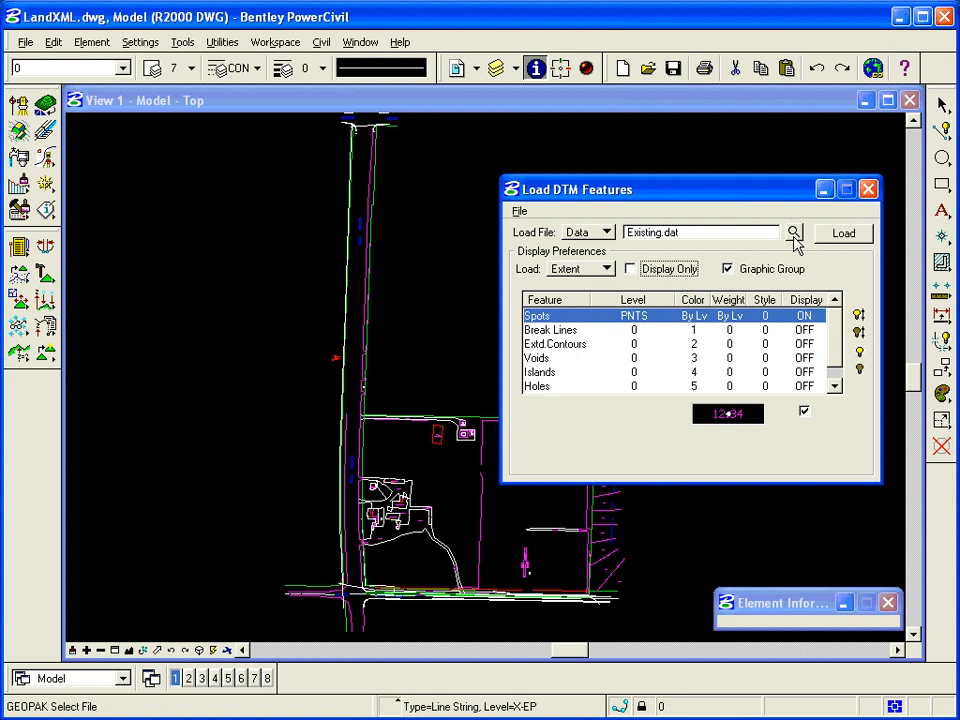
click(843, 238)
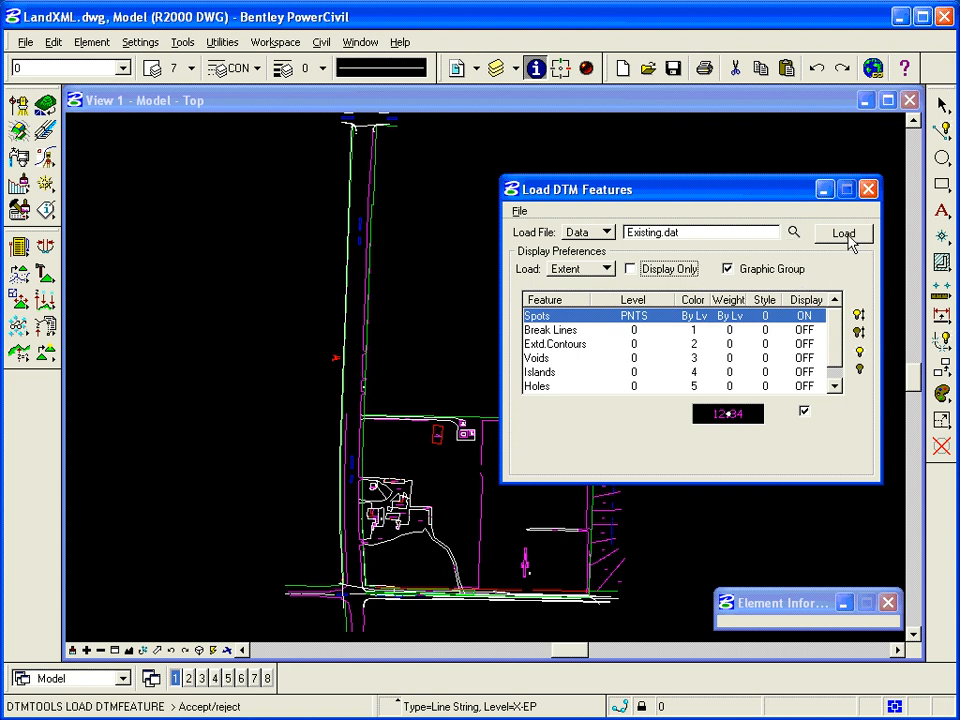
click(849, 243)
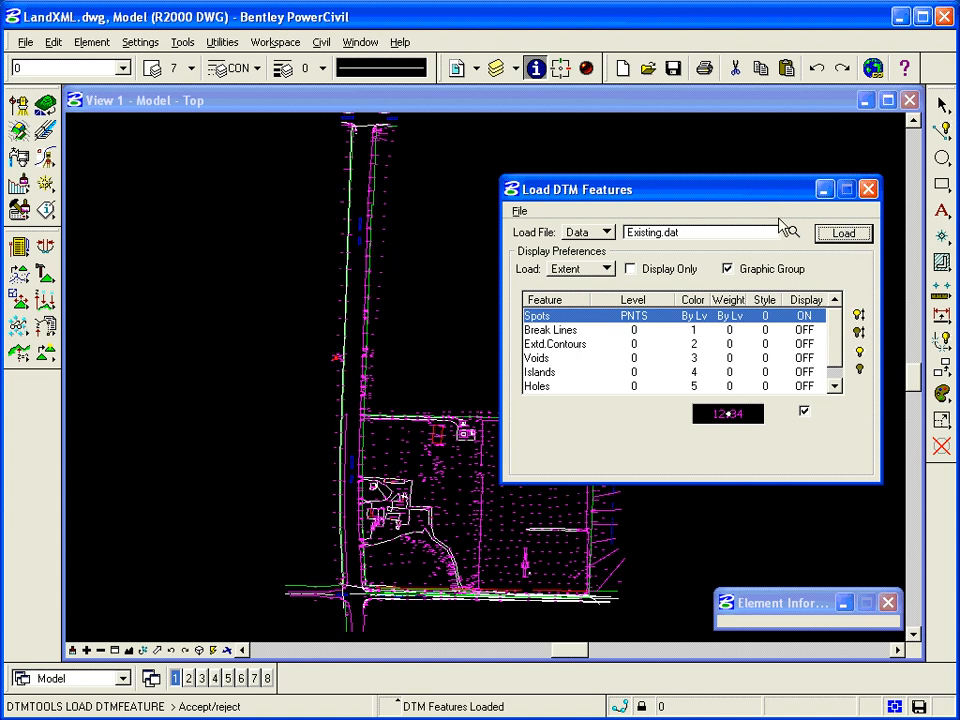
click(868, 189)
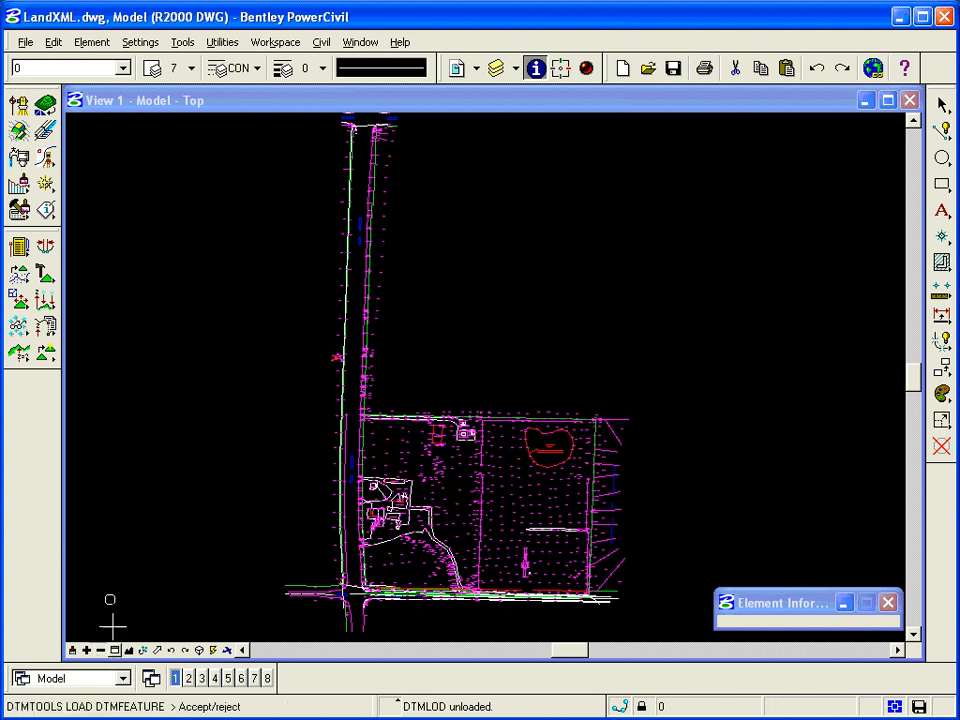
Examine the loaded spot elevation texts along the road up close, then view the whole drawing.
click(114, 650)
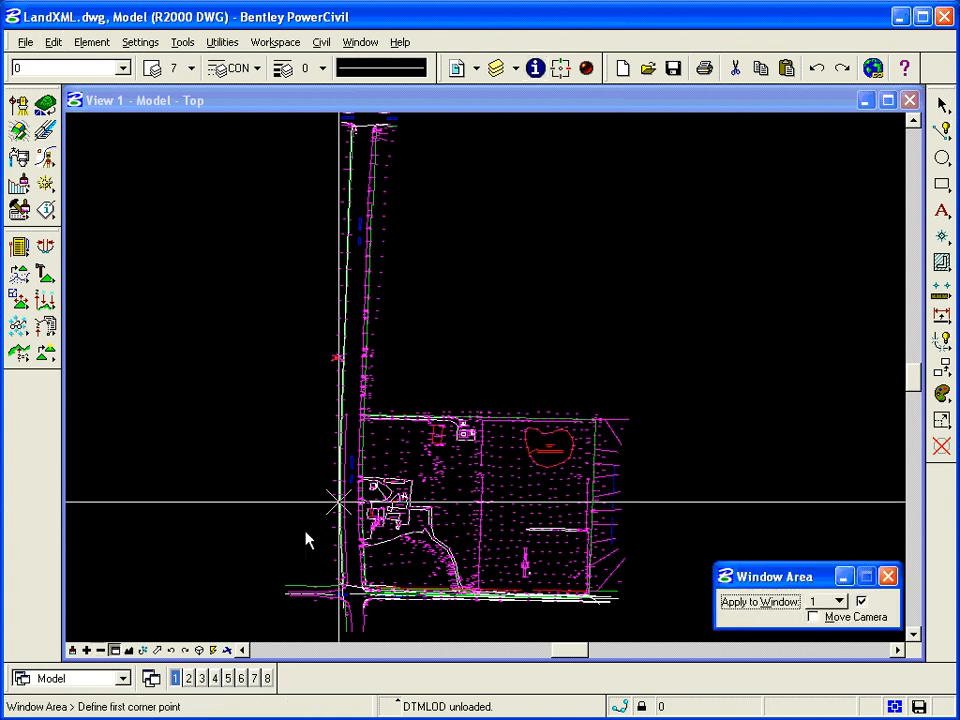
click(321, 421)
click(403, 452)
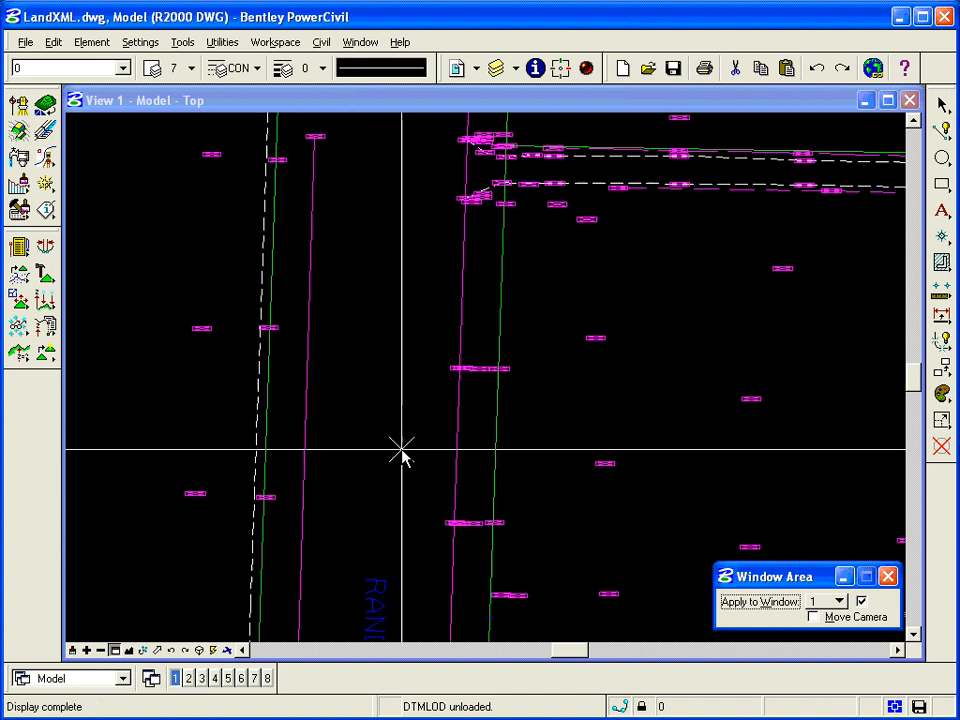
click(403, 347)
click(534, 392)
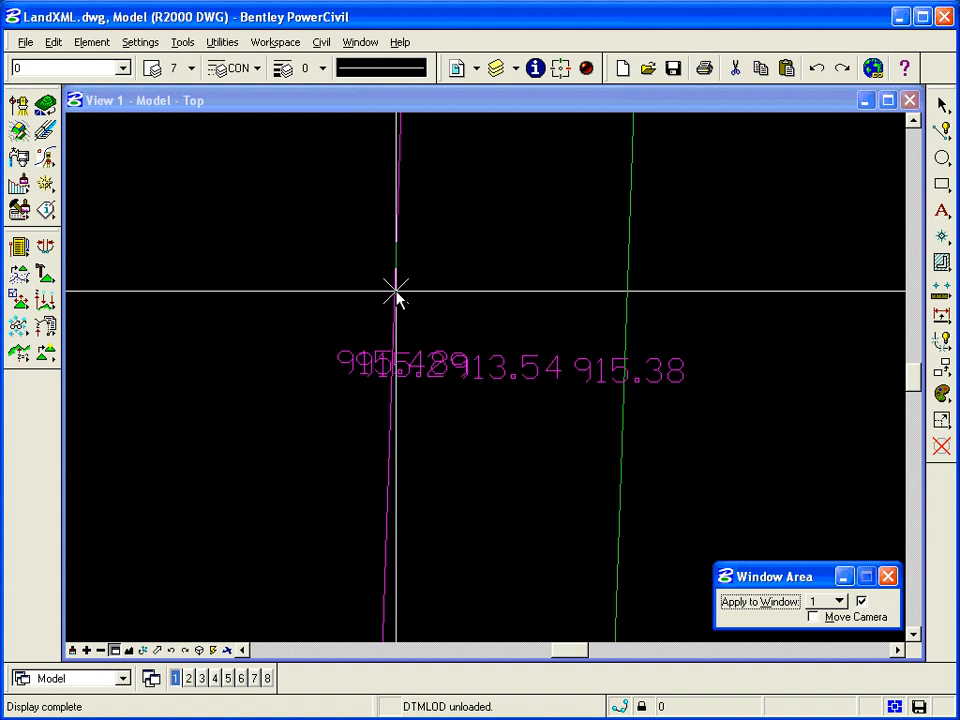
click(171, 651)
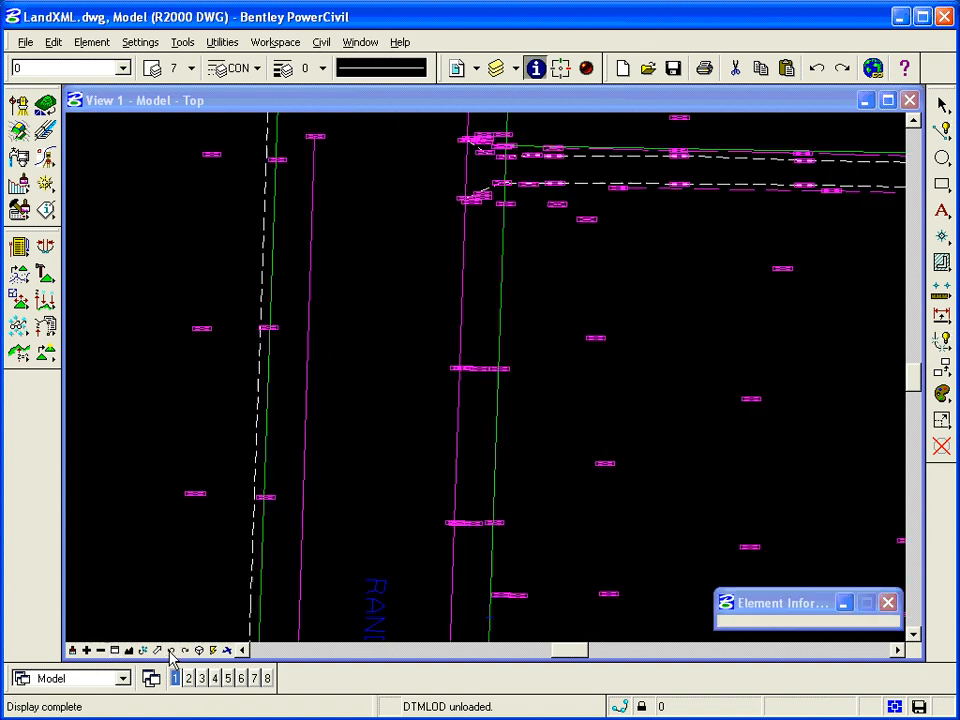
click(116, 651)
click(238, 471)
click(290, 510)
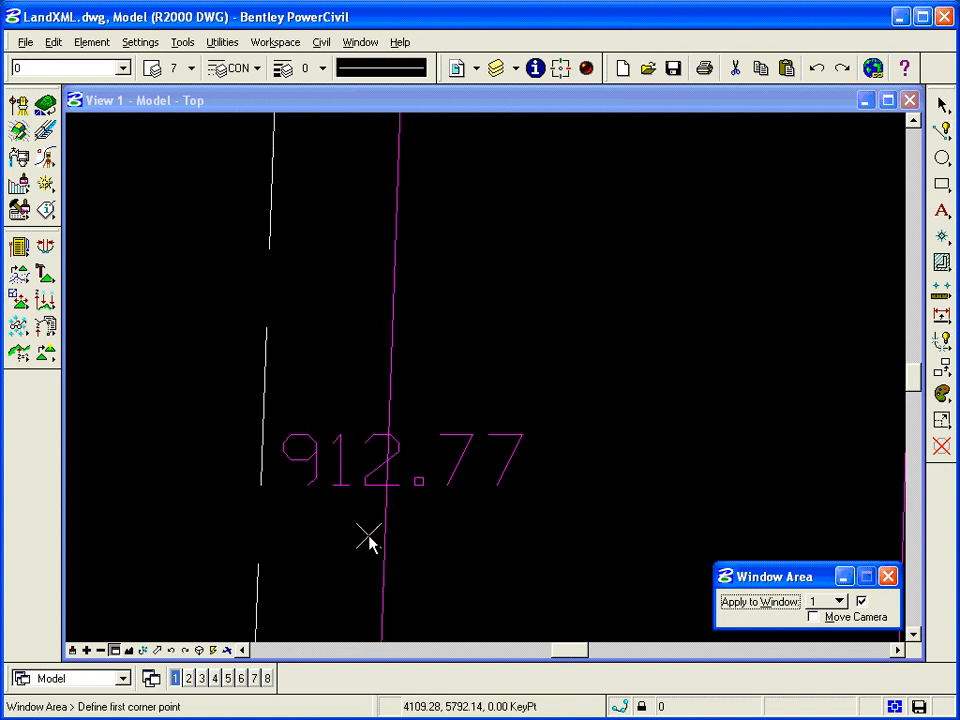
right_click(369, 535)
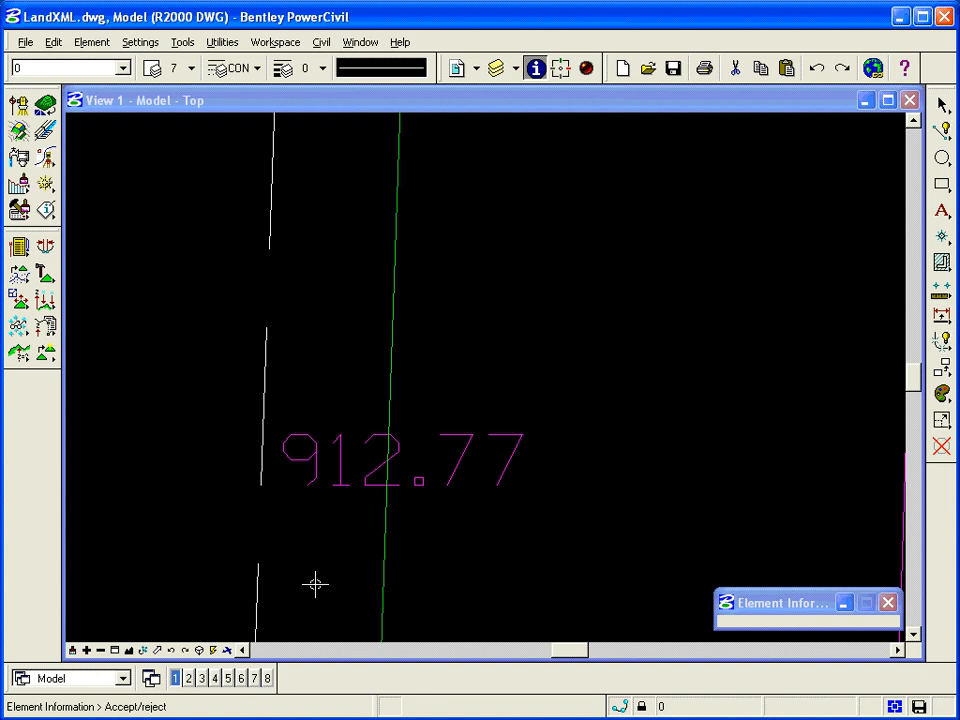
click(128, 650)
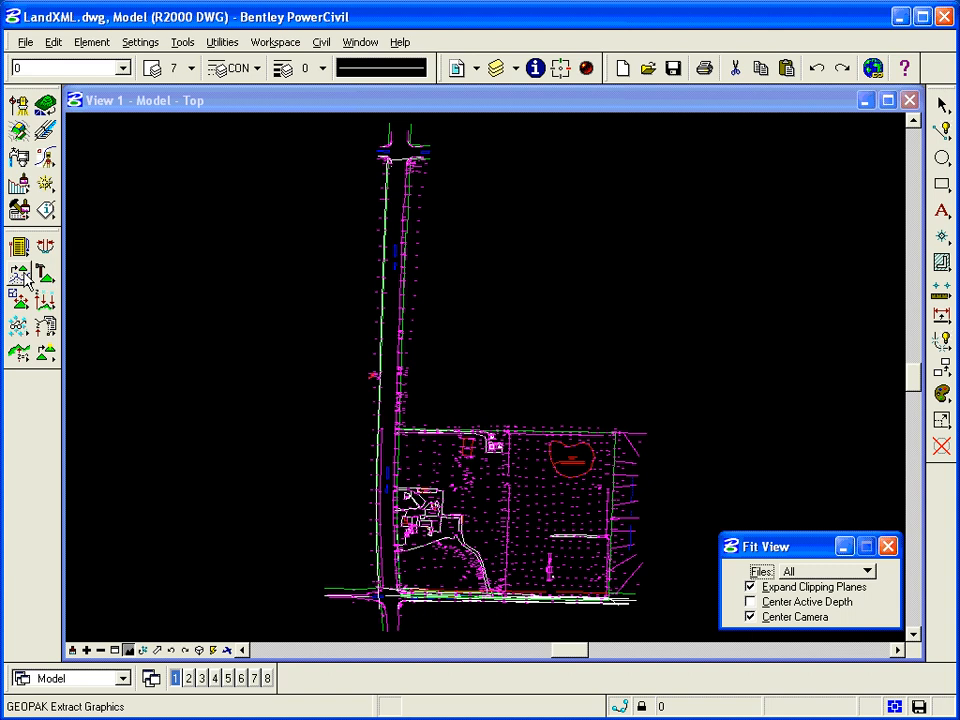
Set up Extract Graphics with Existing.dat as the output file, file type Binary and file open mode Append.
click(24, 280)
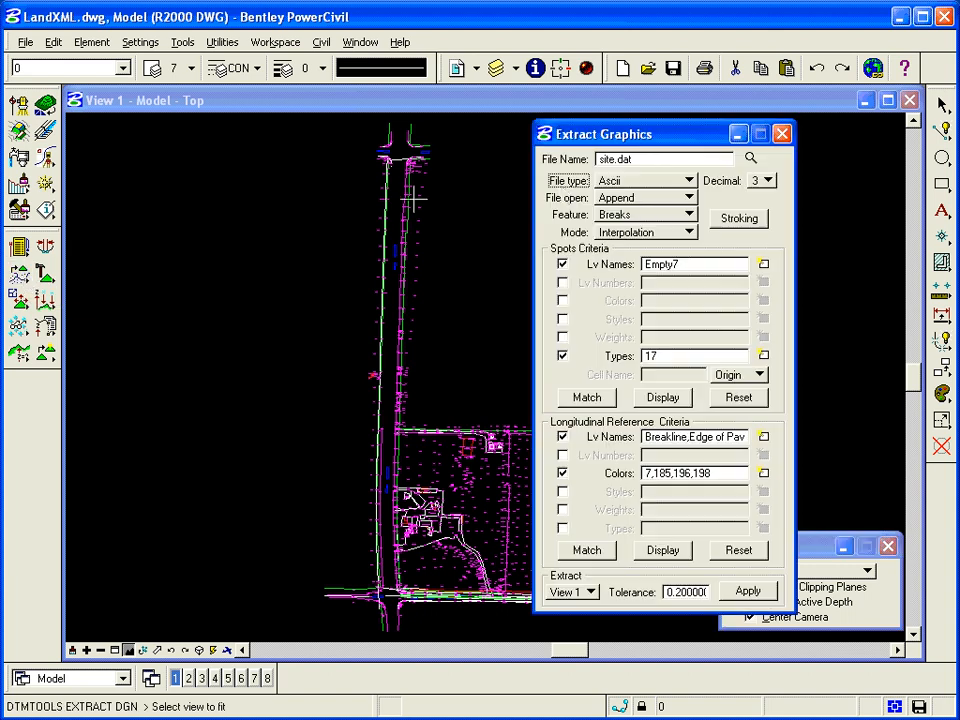
click(750, 160)
click(283, 232)
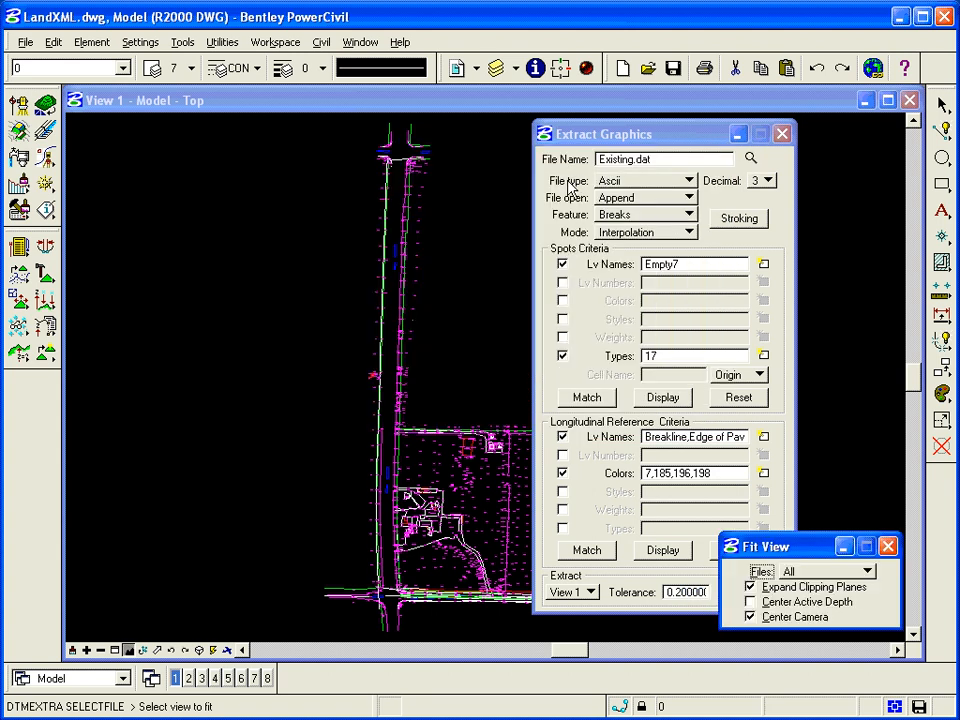
click(611, 181)
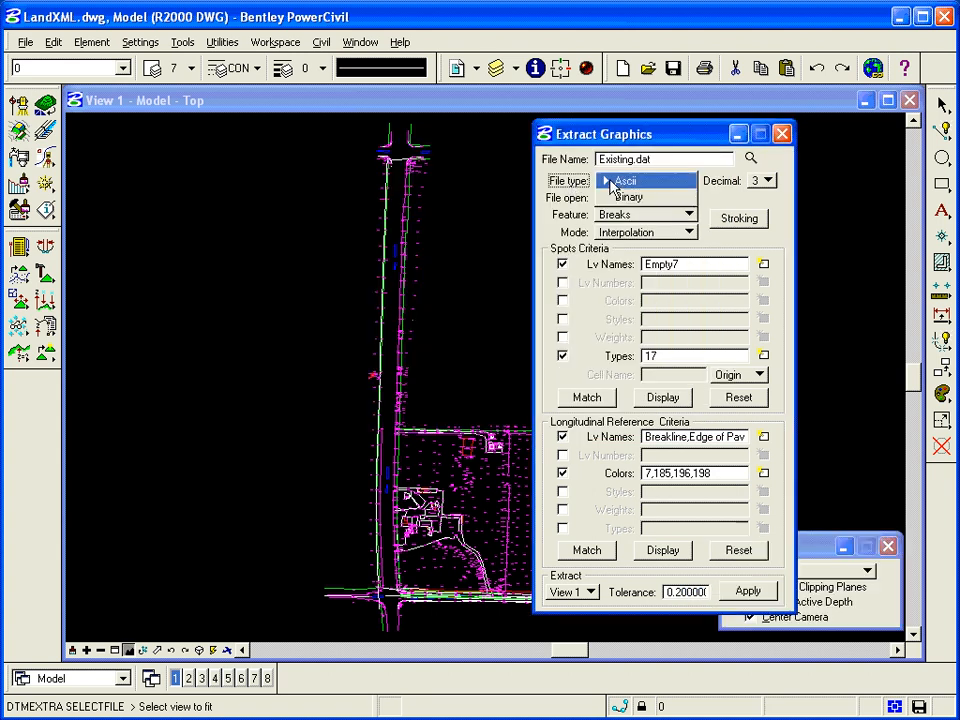
click(612, 197)
click(634, 199)
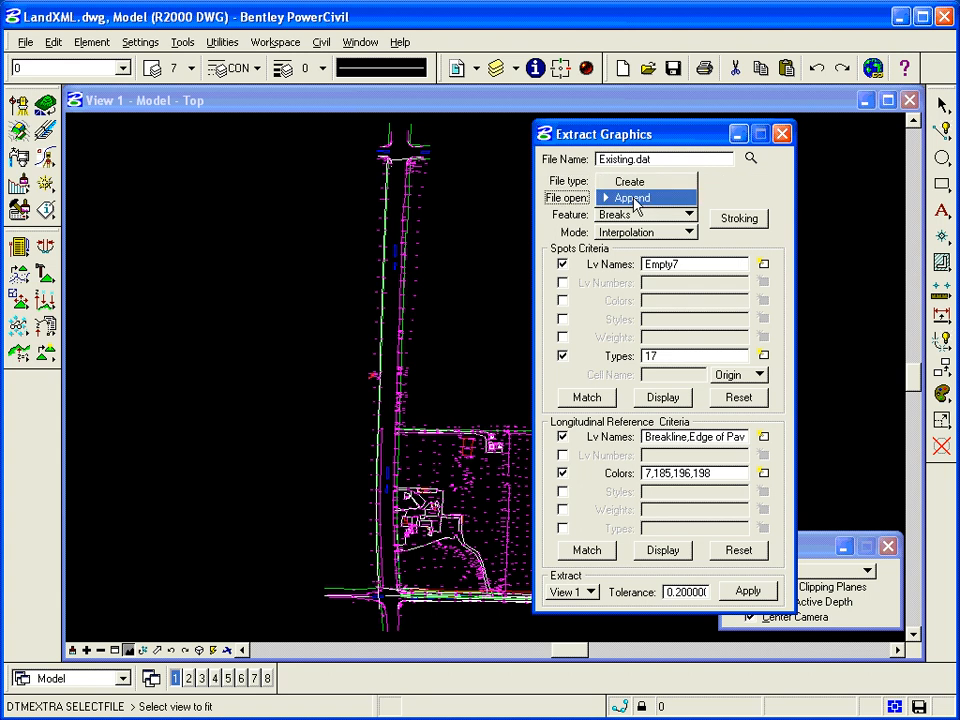
click(633, 199)
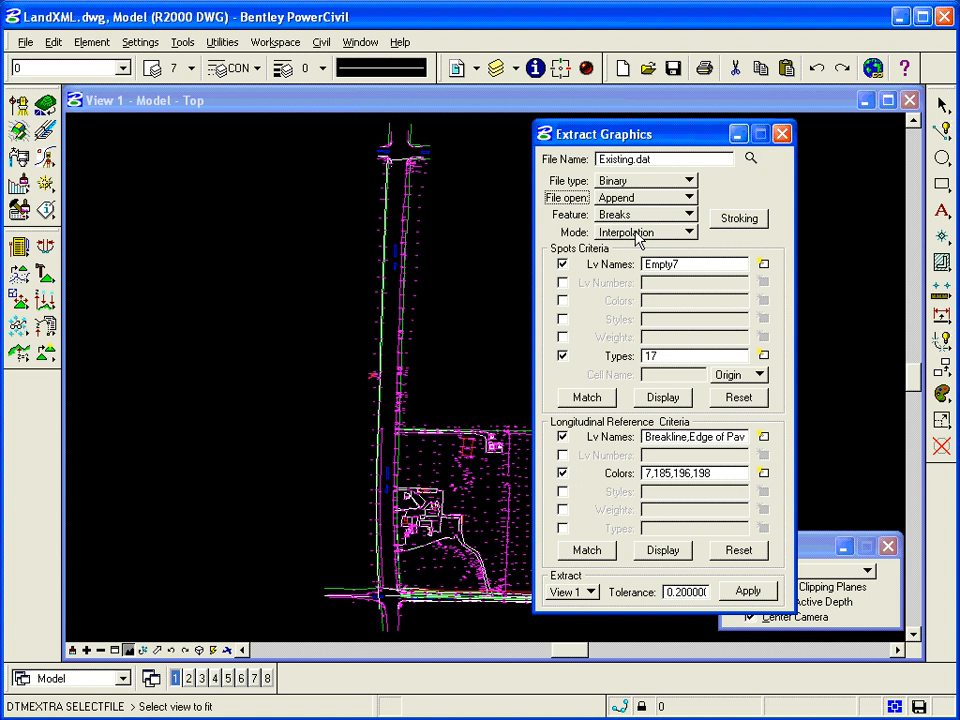
Clear the Spots Criteria and match them to a spot elevation text on level PNTS.
click(738, 398)
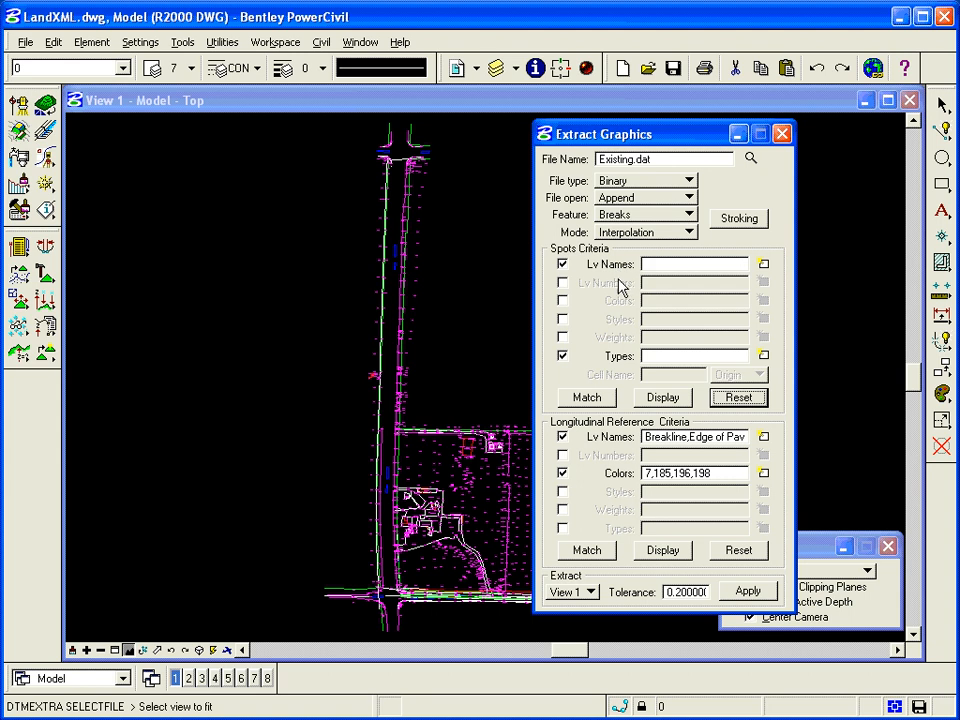
click(585, 397)
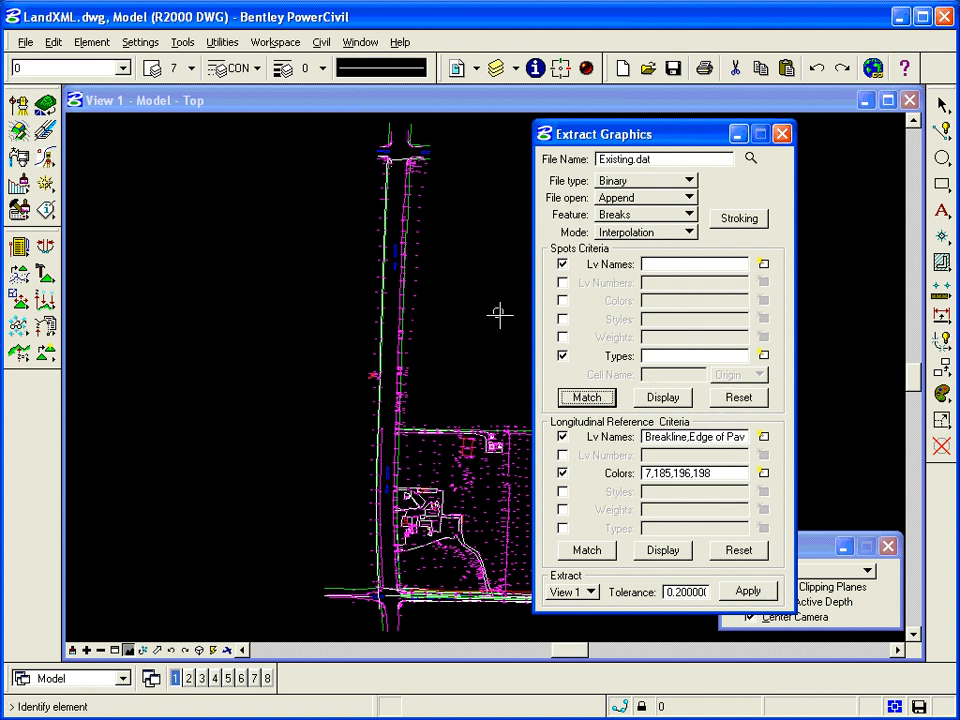
click(459, 234)
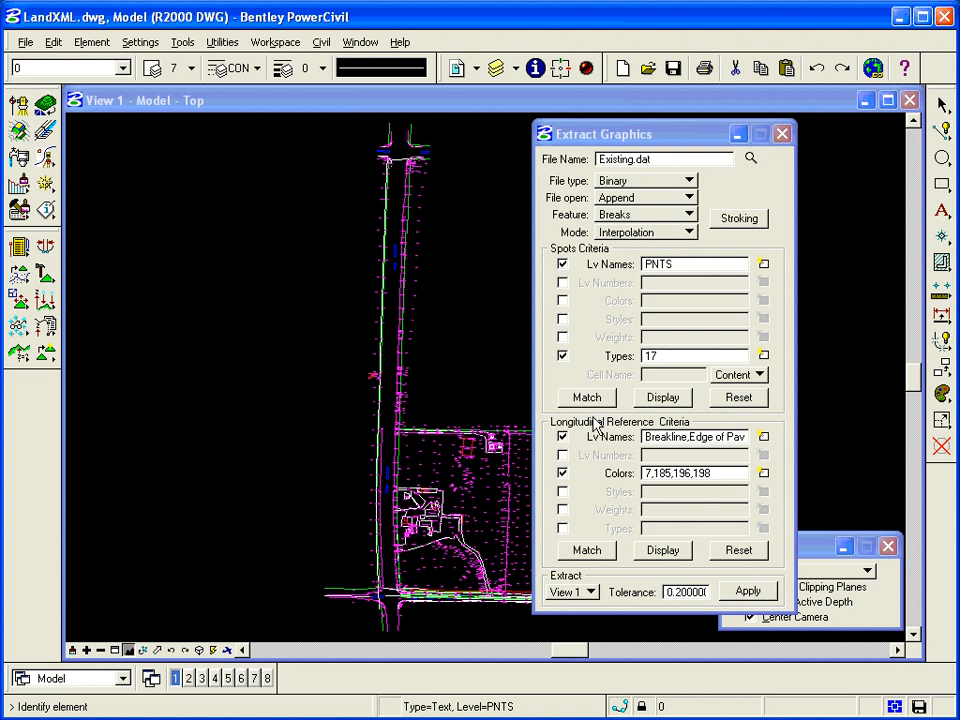
Clear the Longitudinal Reference Criteria and set them to levels X-BLDG, X-CG, X-CLINE, X-CONC, X-EP and X-GRVL with color ByLevel.
click(737, 551)
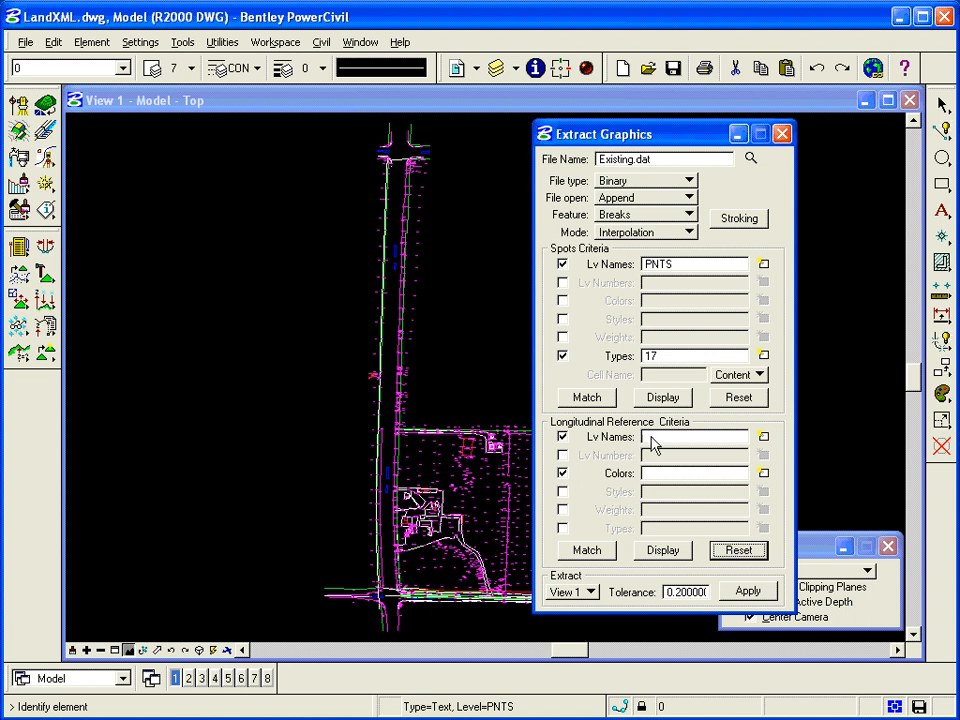
click(763, 438)
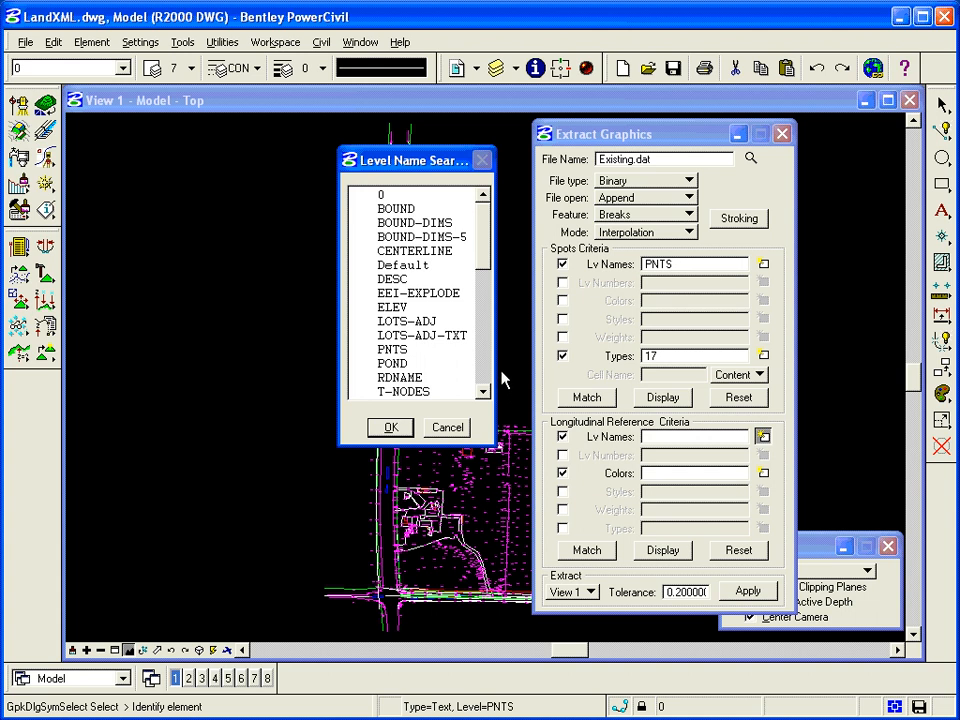
drag(488, 266, 489, 327)
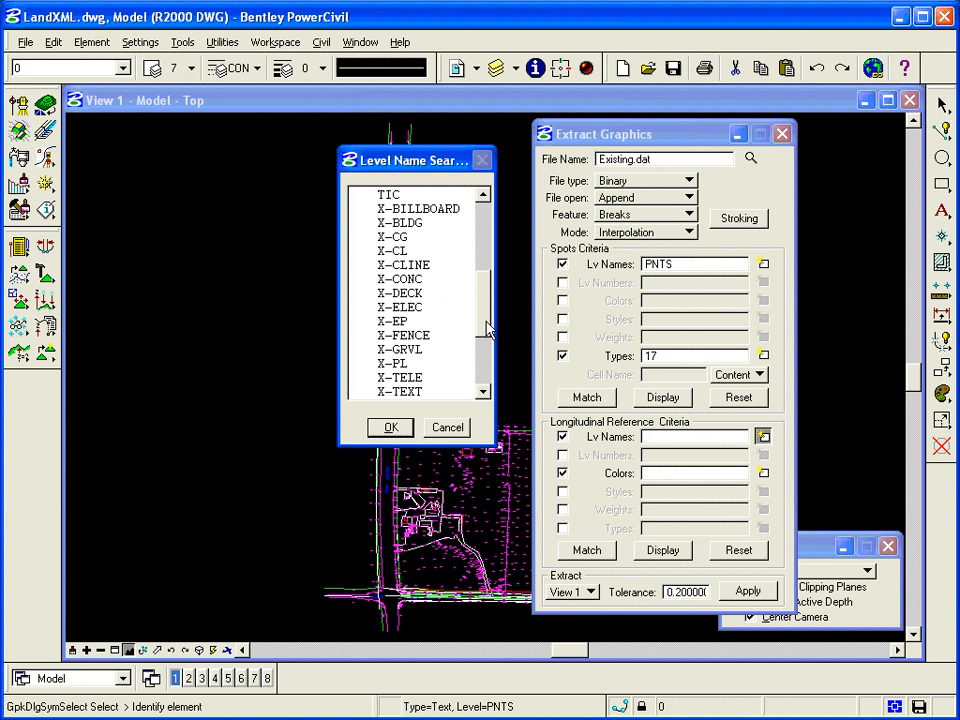
click(362, 226)
click(361, 238)
click(361, 265)
click(362, 280)
click(360, 321)
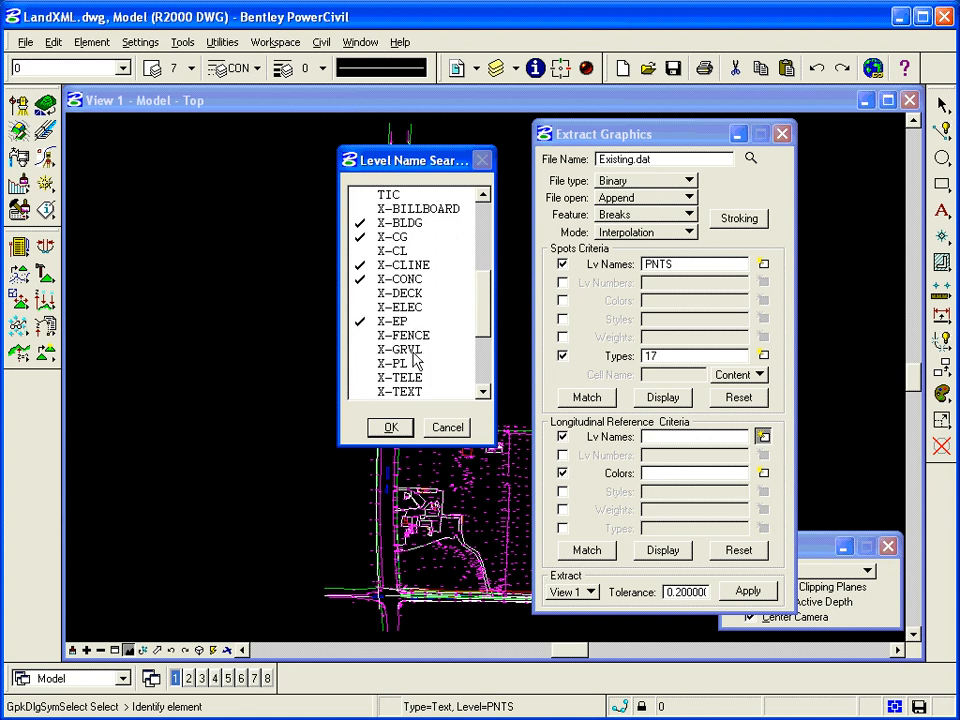
click(362, 350)
click(391, 428)
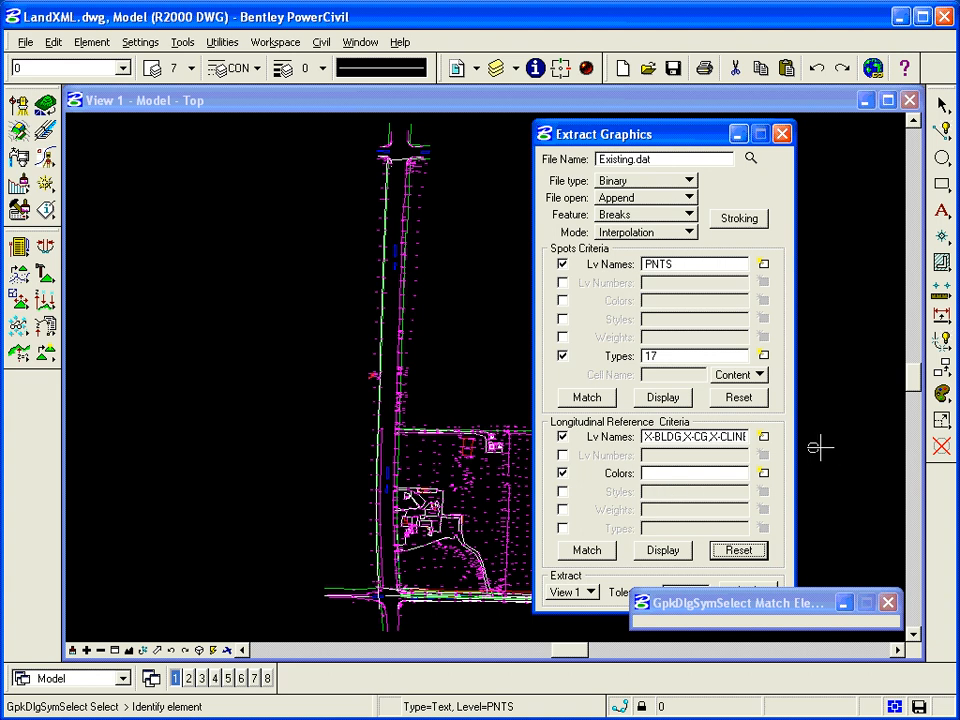
click(763, 473)
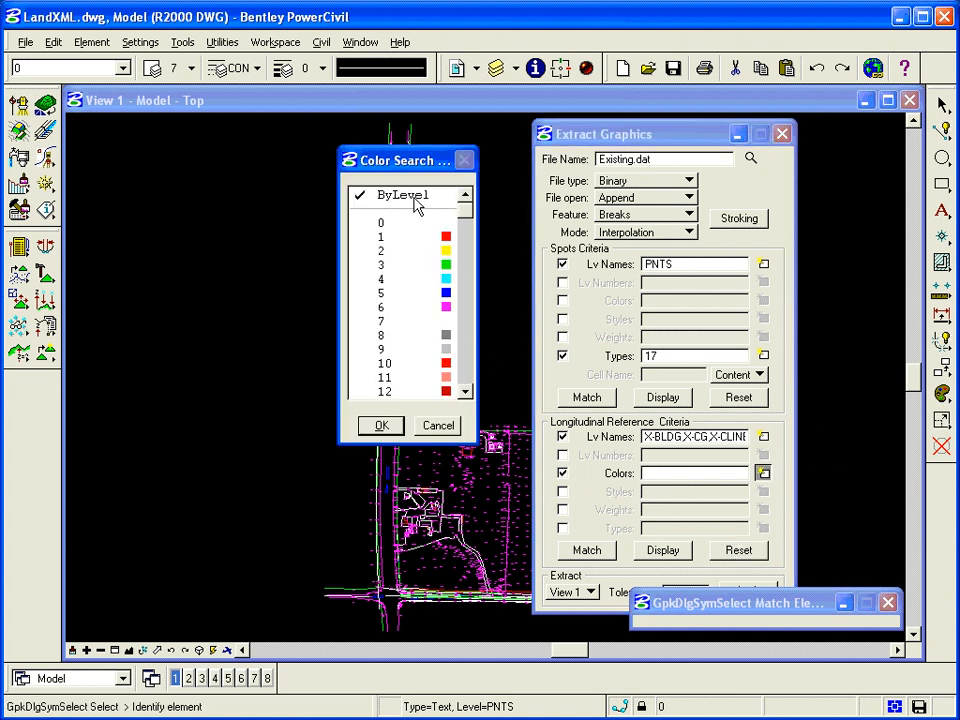
click(384, 426)
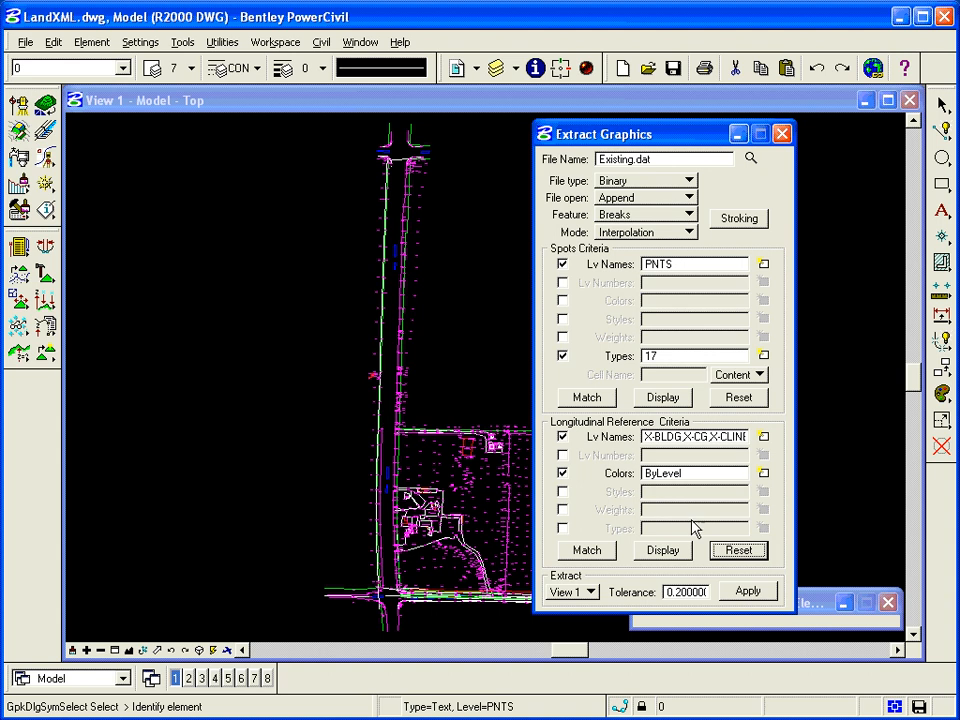
Check which linework matches the Longitudinal Reference Criteria by toggling its display, and extract it as interpolated breaks into Existing.dat.
click(663, 550)
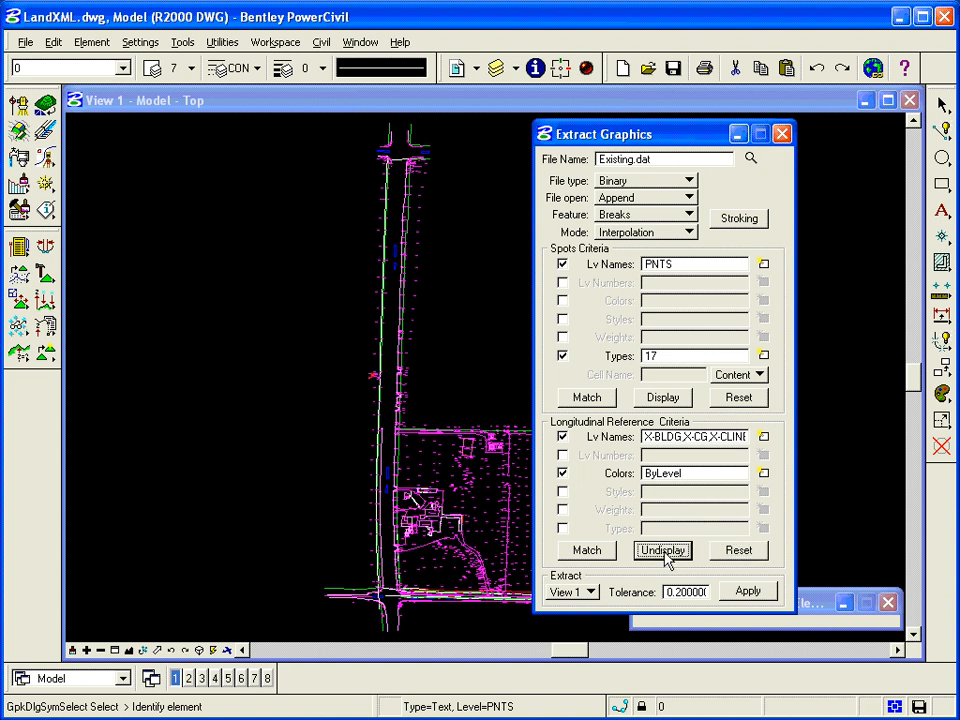
click(663, 550)
click(663, 550)
click(663, 550)
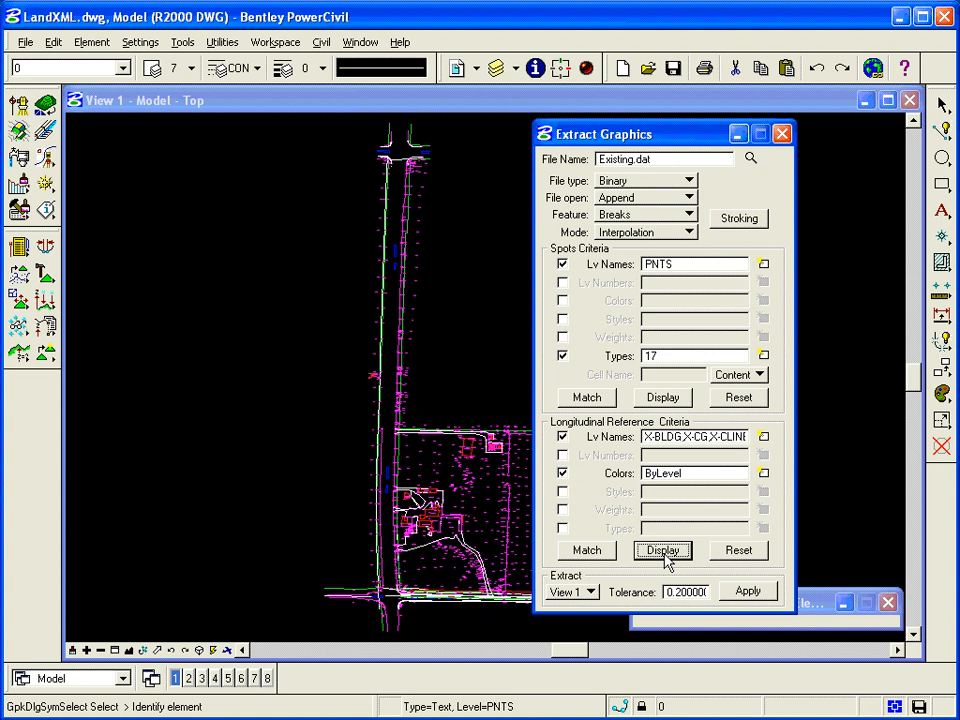
click(663, 550)
click(664, 552)
click(748, 593)
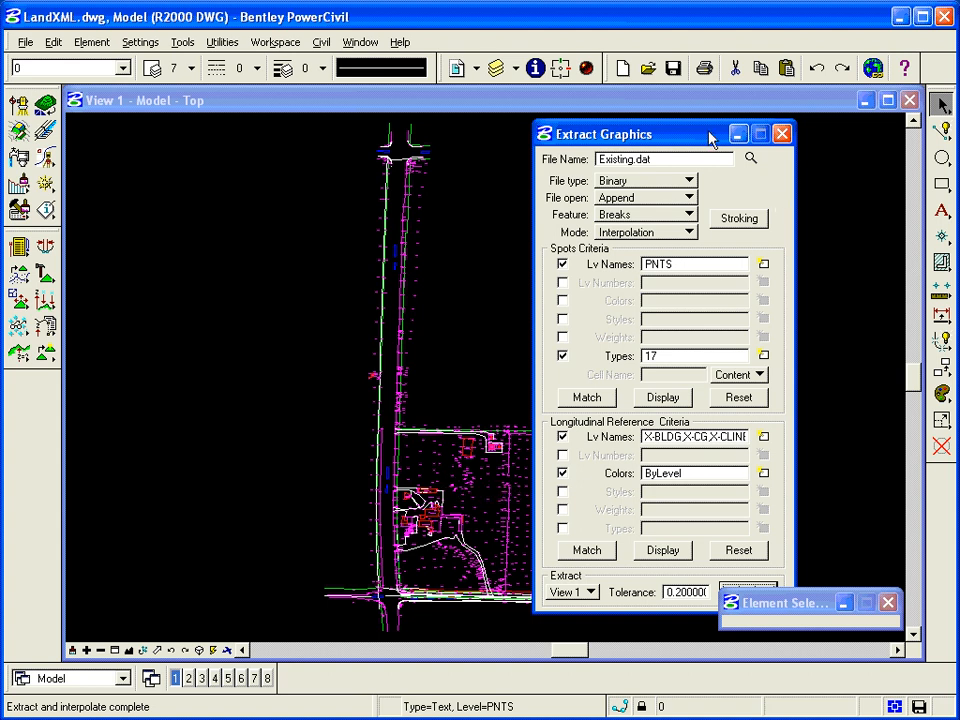
Bring the pond area into close view and set Extract Graphics to Extraction mode with feature Void.
drag(709, 133, 358, 134)
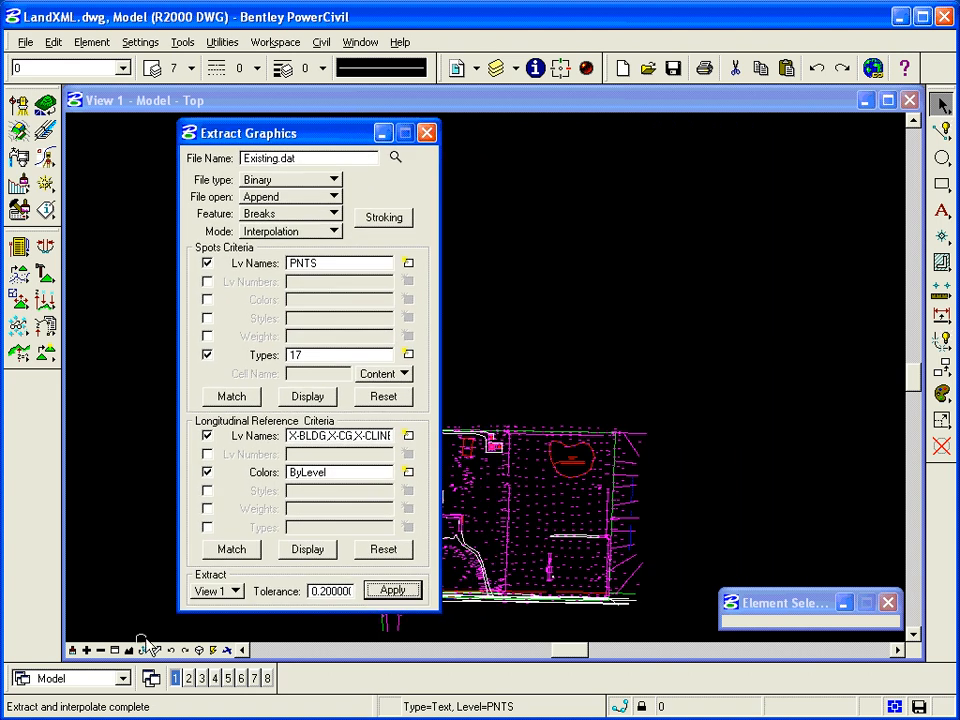
click(114, 650)
click(511, 419)
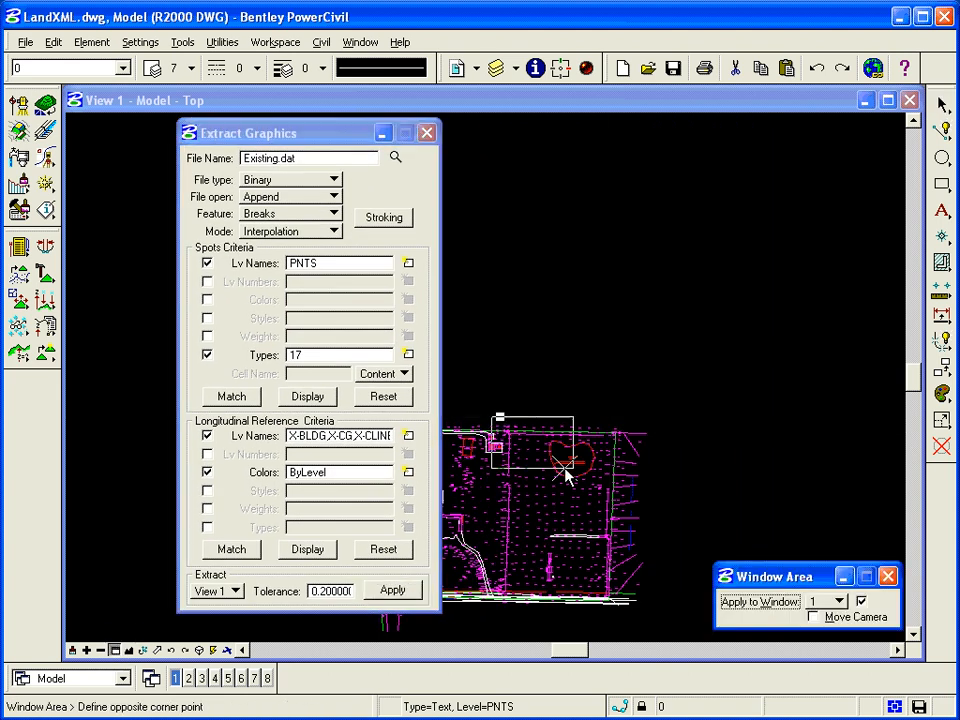
click(675, 530)
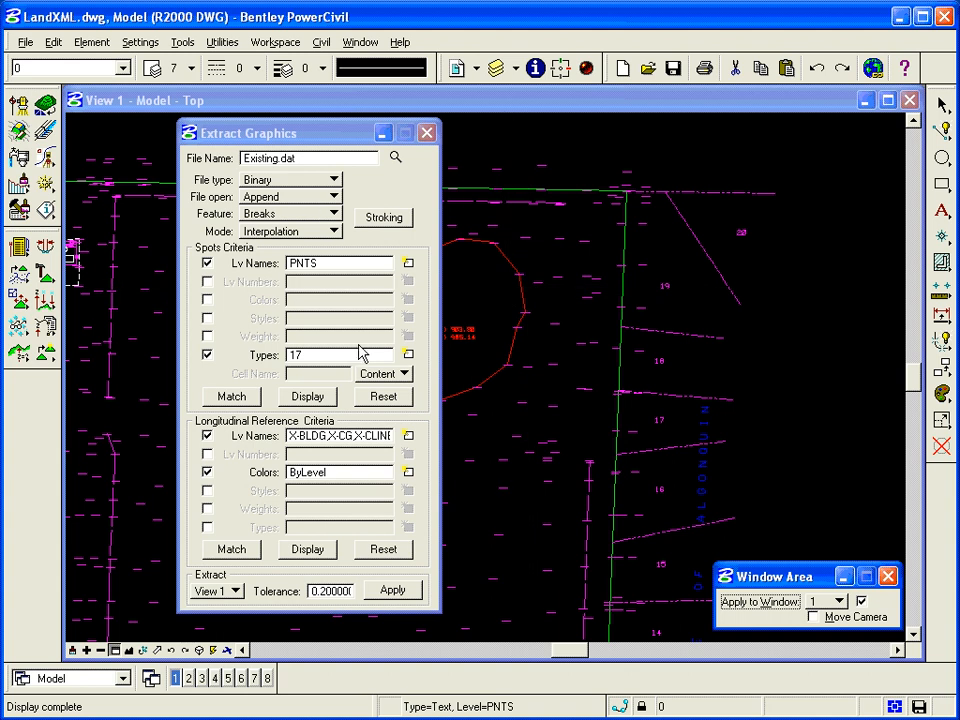
click(291, 213)
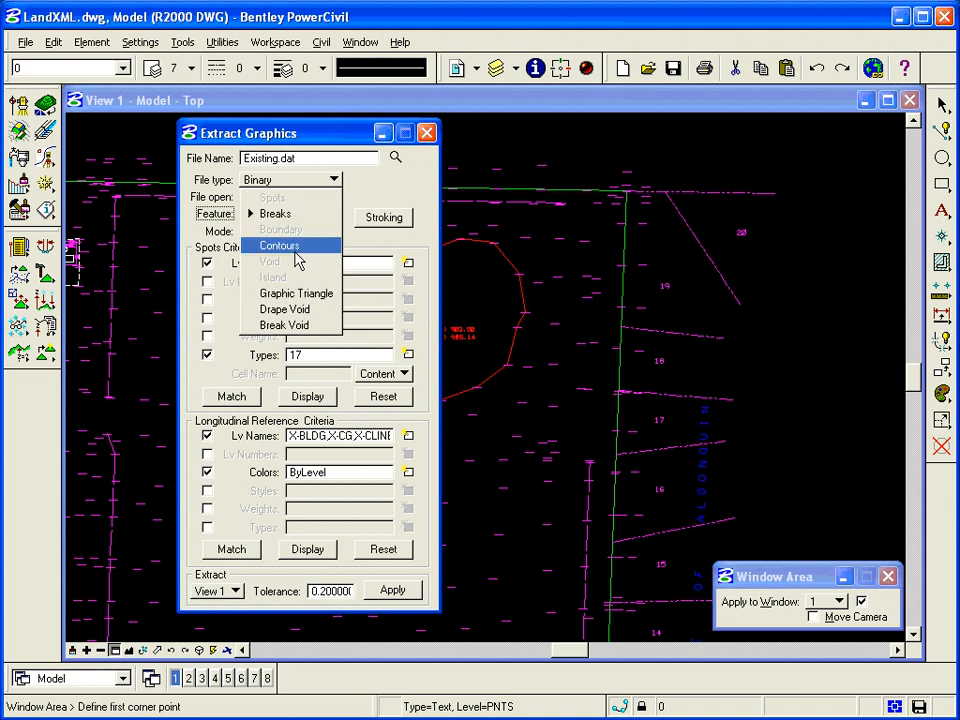
click(296, 218)
click(283, 231)
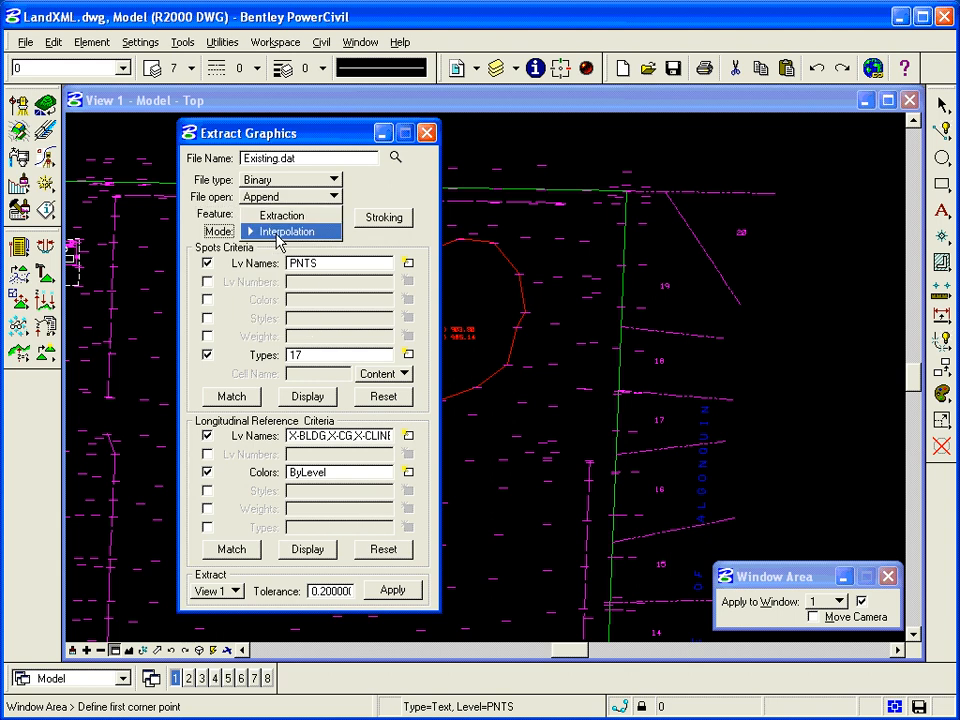
click(276, 214)
click(285, 215)
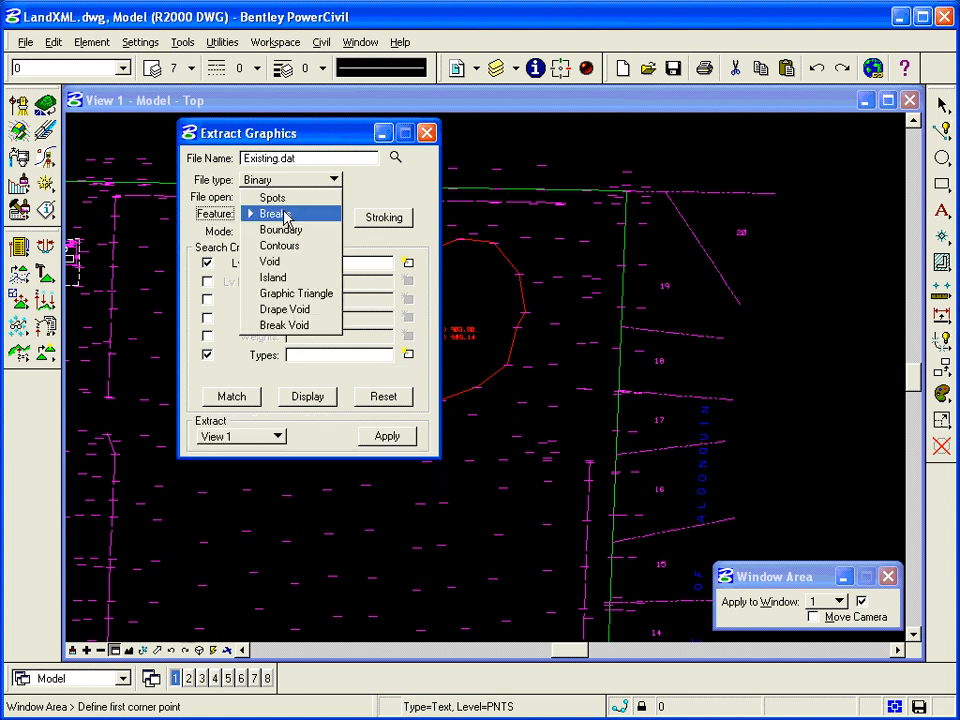
click(281, 263)
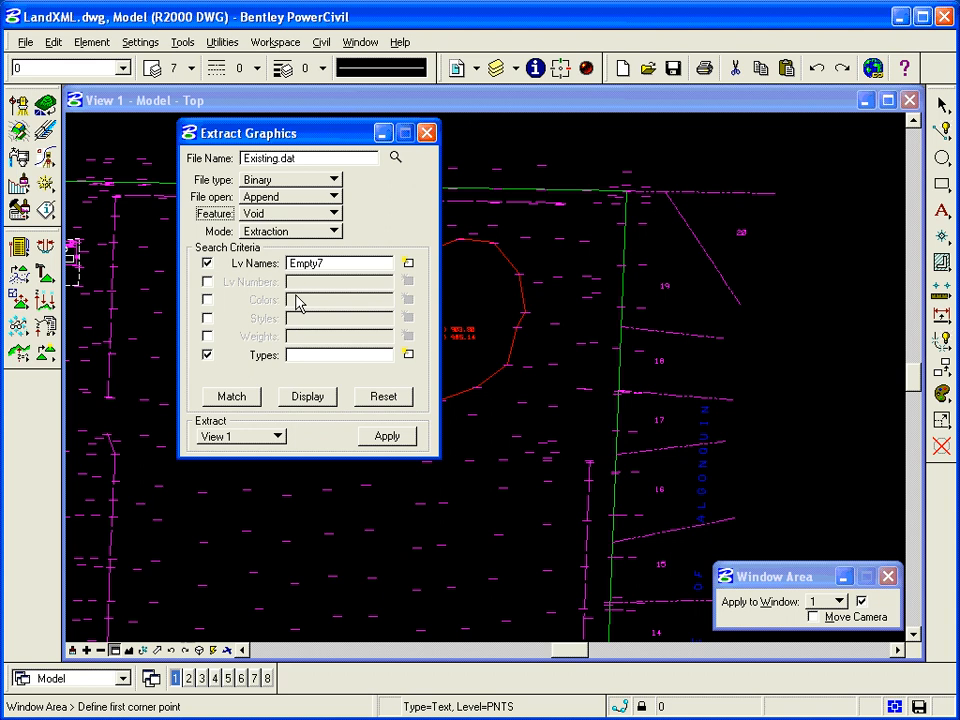
Clear the Search Criteria and match them to the existing pond's outline on level POND.
click(384, 396)
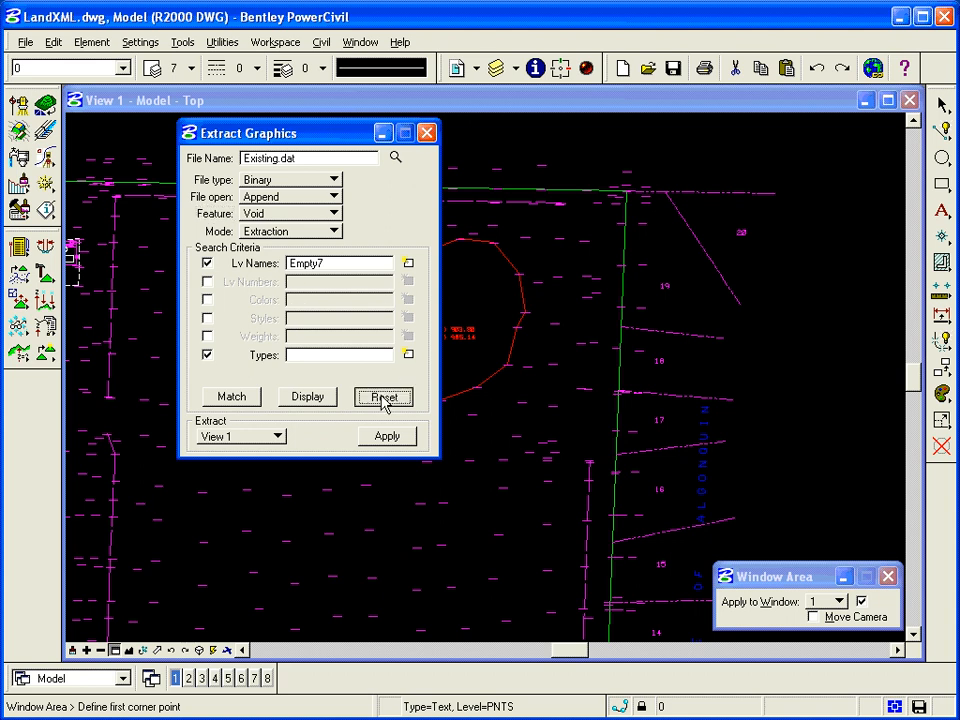
click(252, 396)
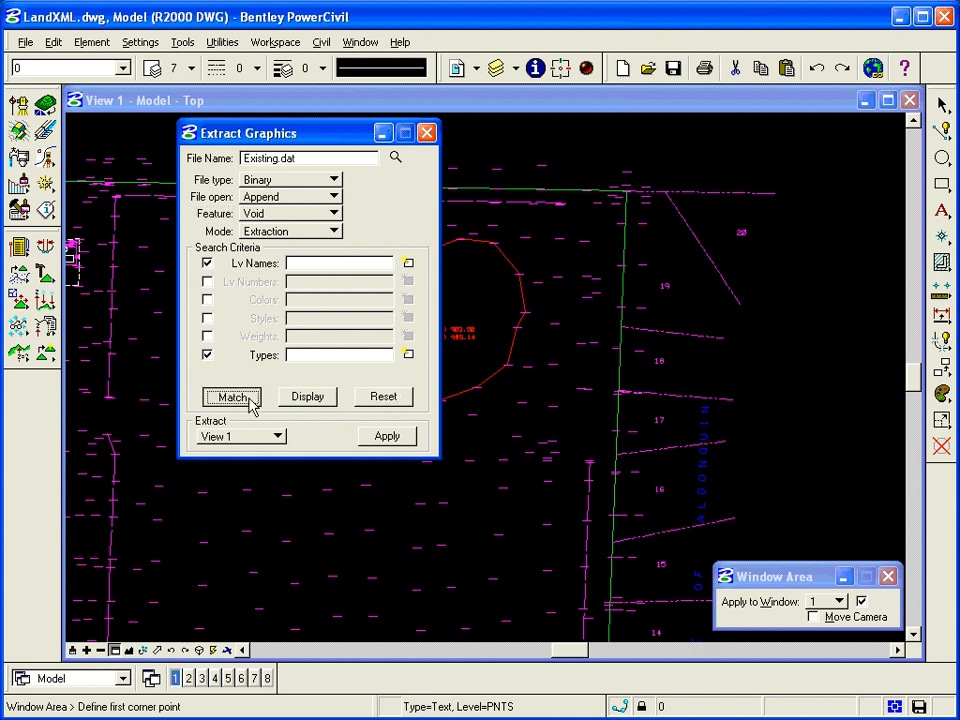
click(492, 298)
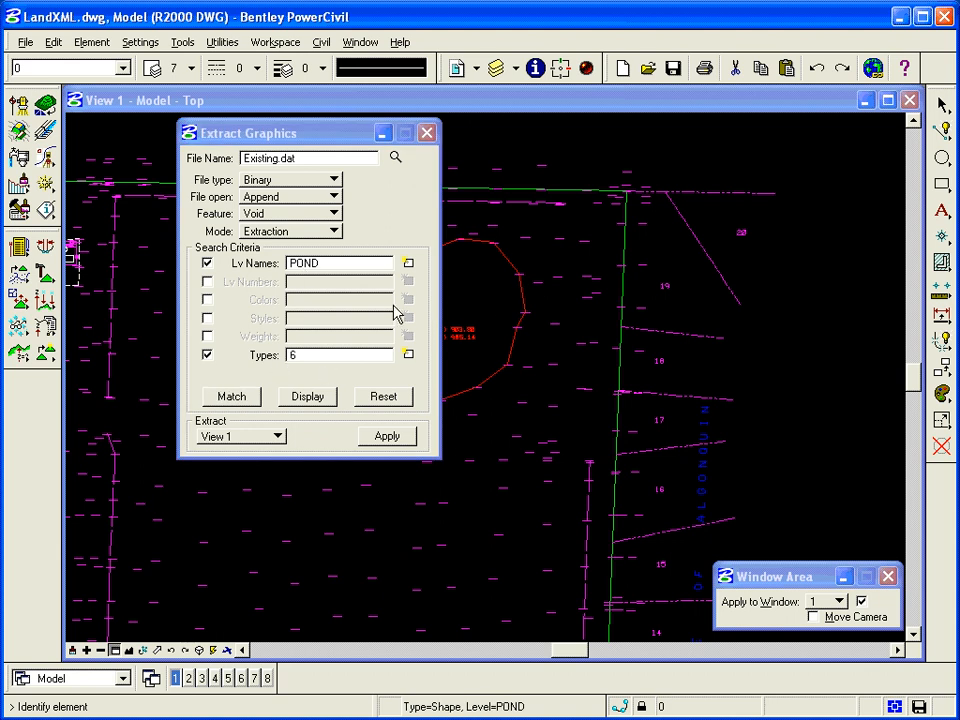
drag(351, 143, 257, 147)
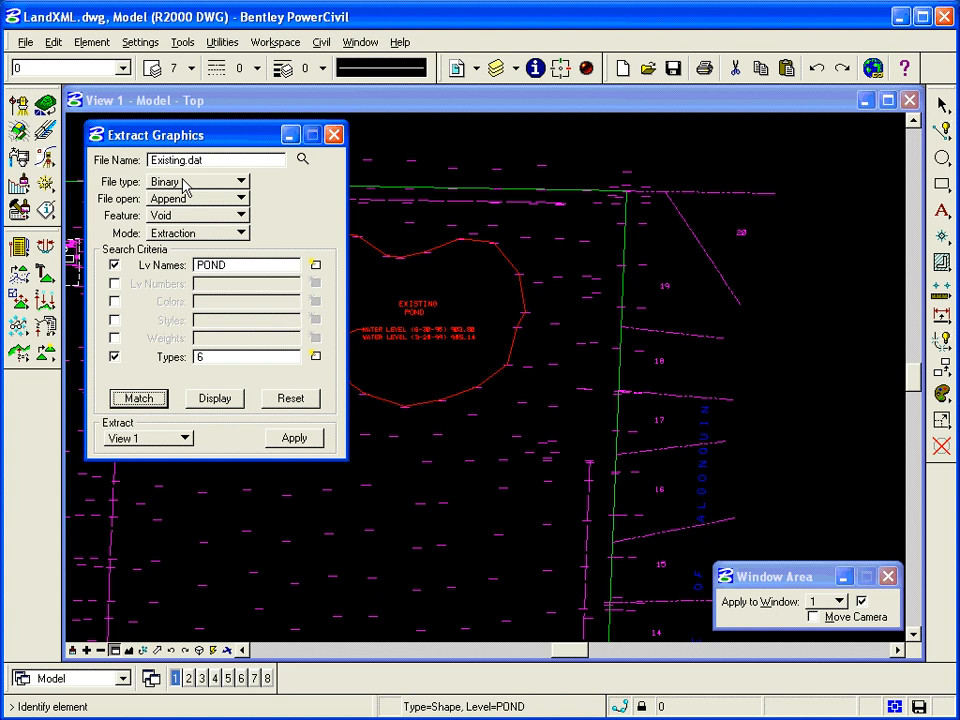
Extract the pond outline as a void into Existing.dat and close Extract Graphics.
click(294, 440)
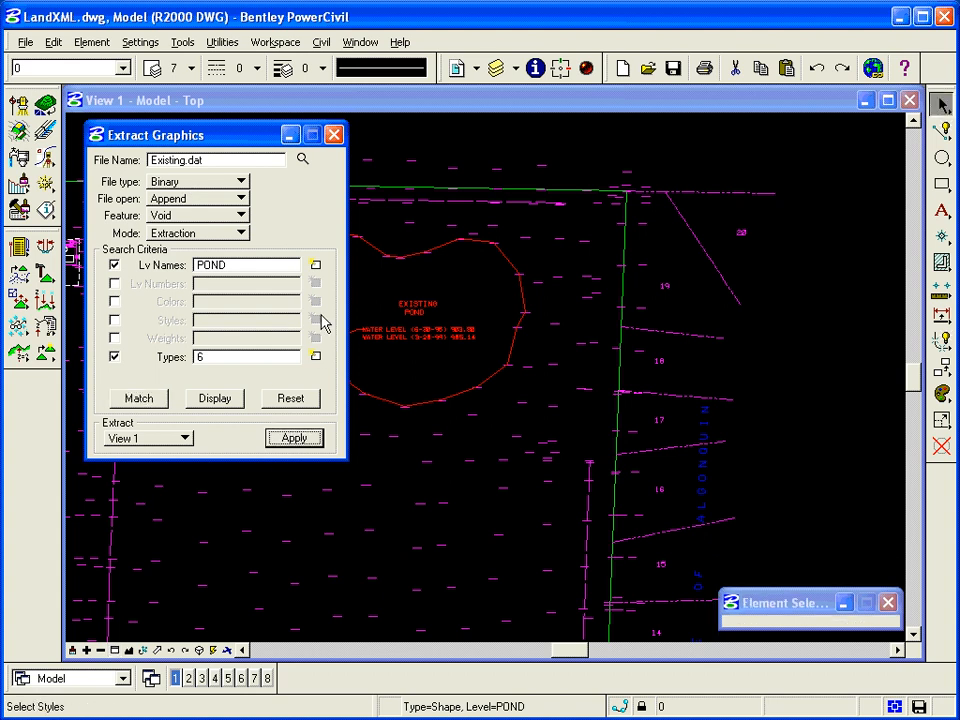
click(334, 135)
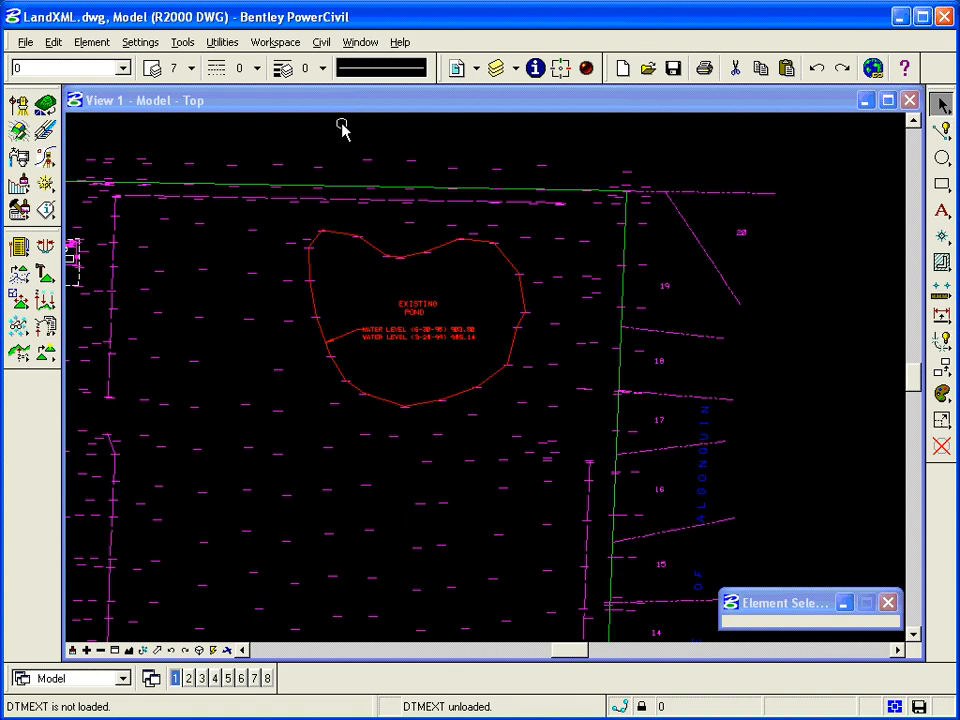
click(129, 651)
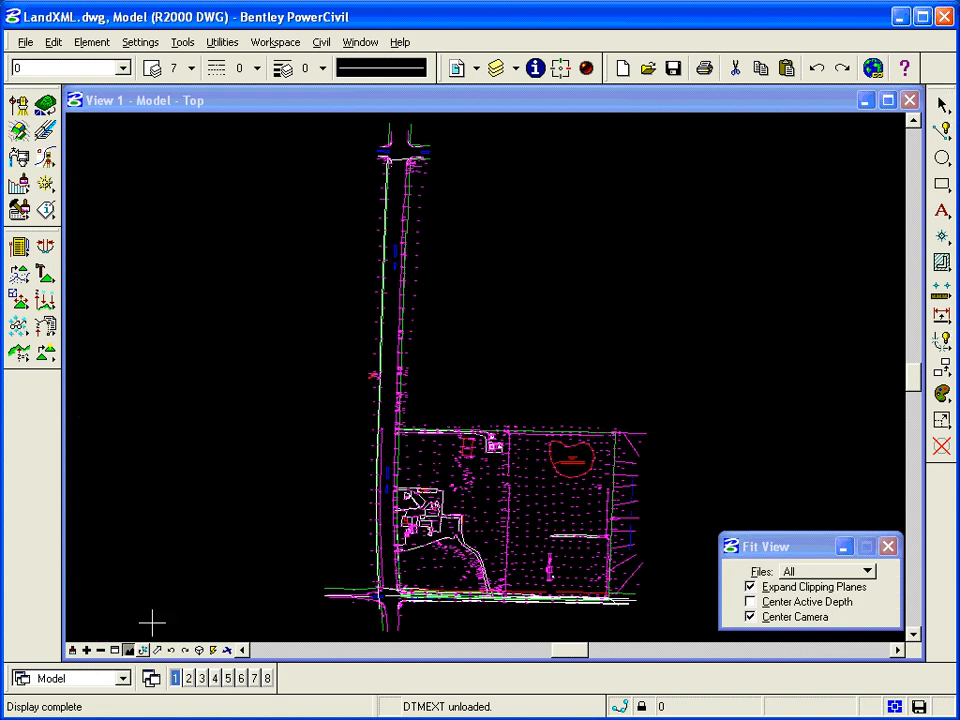